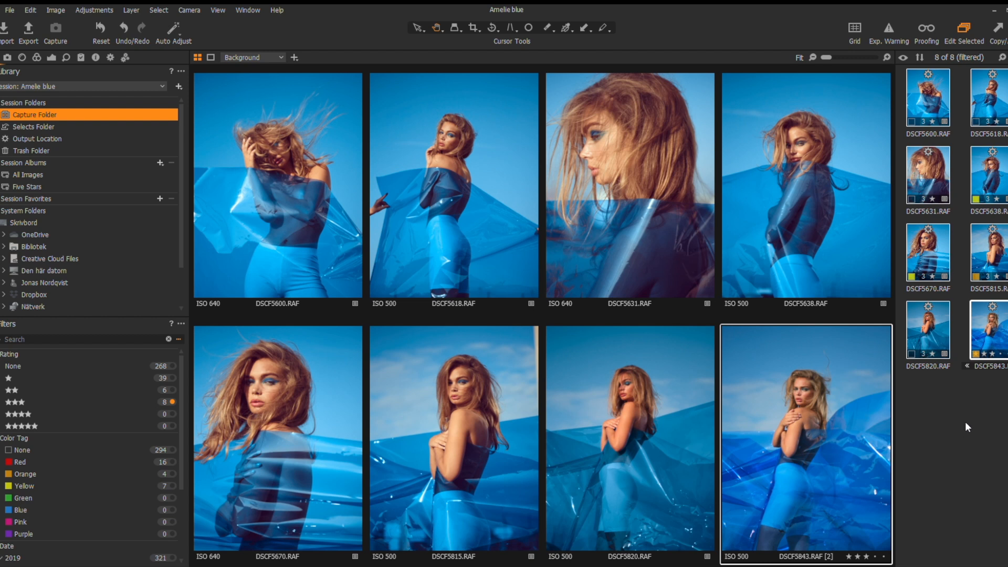
# Open image DSCF5843.RAF at full size and warm its background white balance to 5201 Kelvin, checking the skin close up.
pyautogui.click(981, 391)
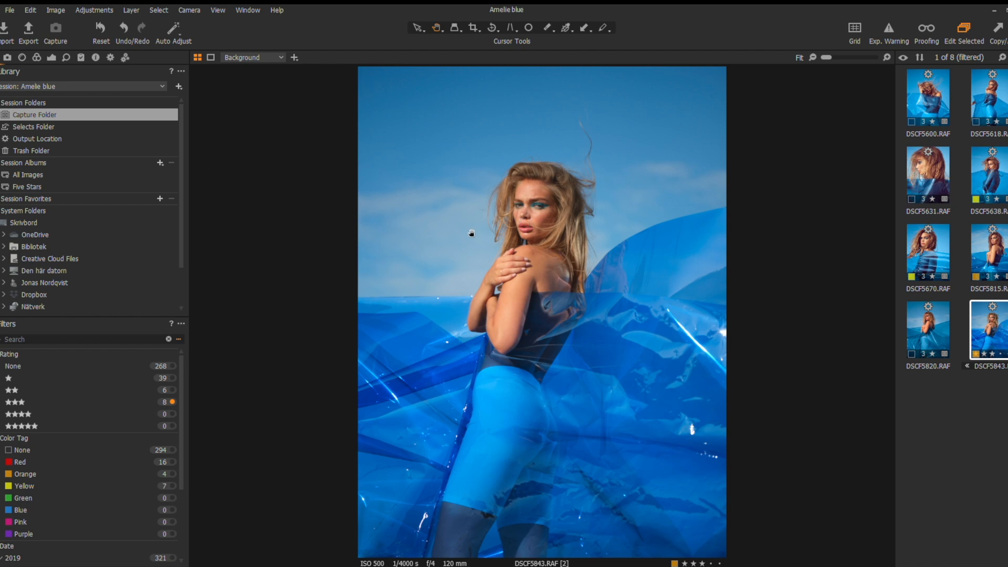
pyautogui.scroll(1, 463, 203)
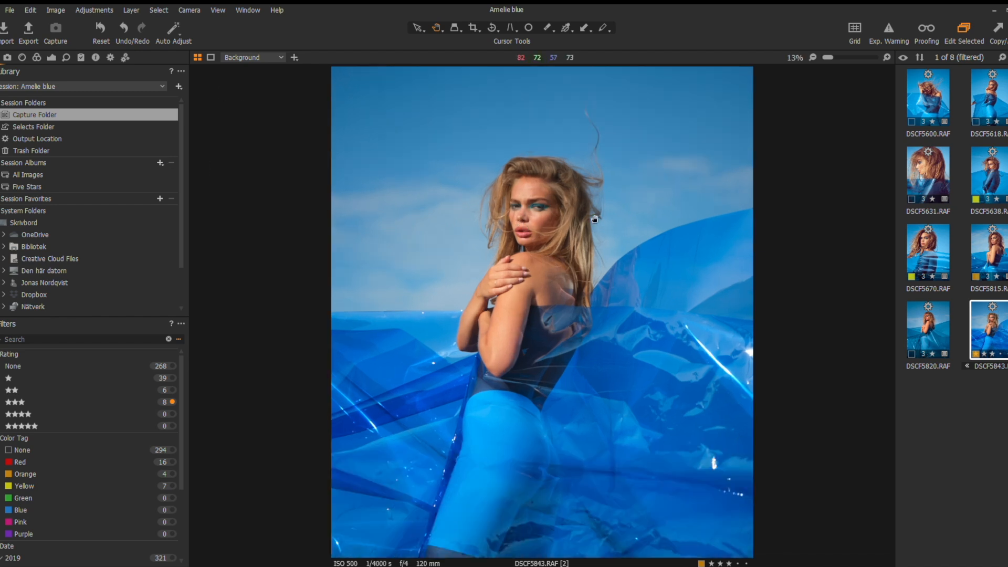
pyautogui.click(34, 57)
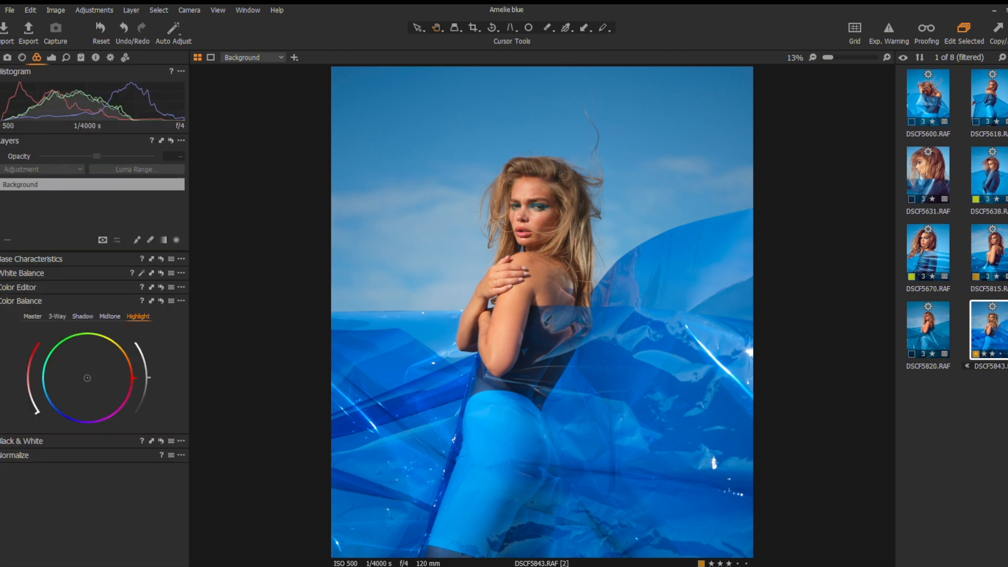
pyautogui.click(63, 273)
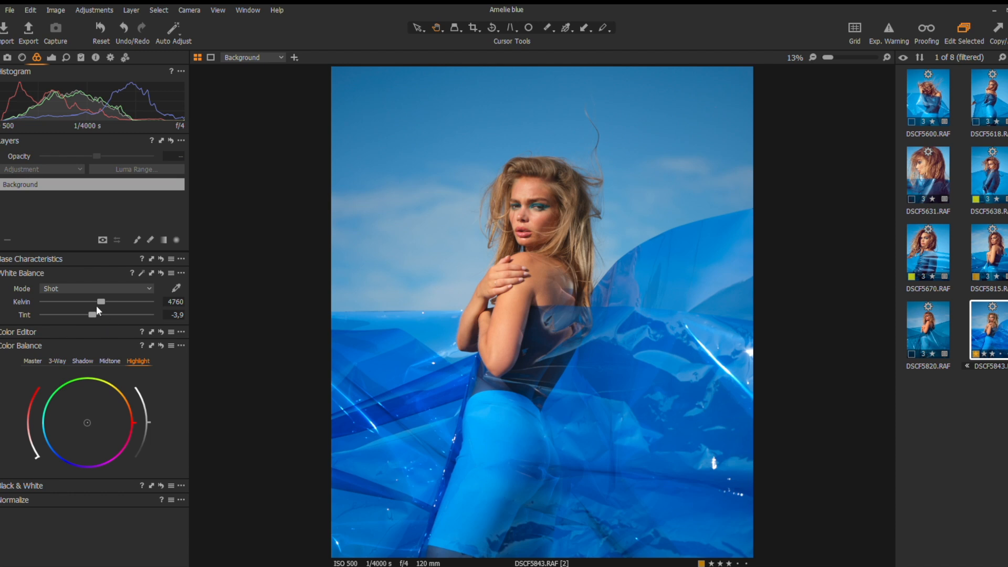
pyautogui.moveTo(99, 298); pyautogui.dragTo(104, 298)
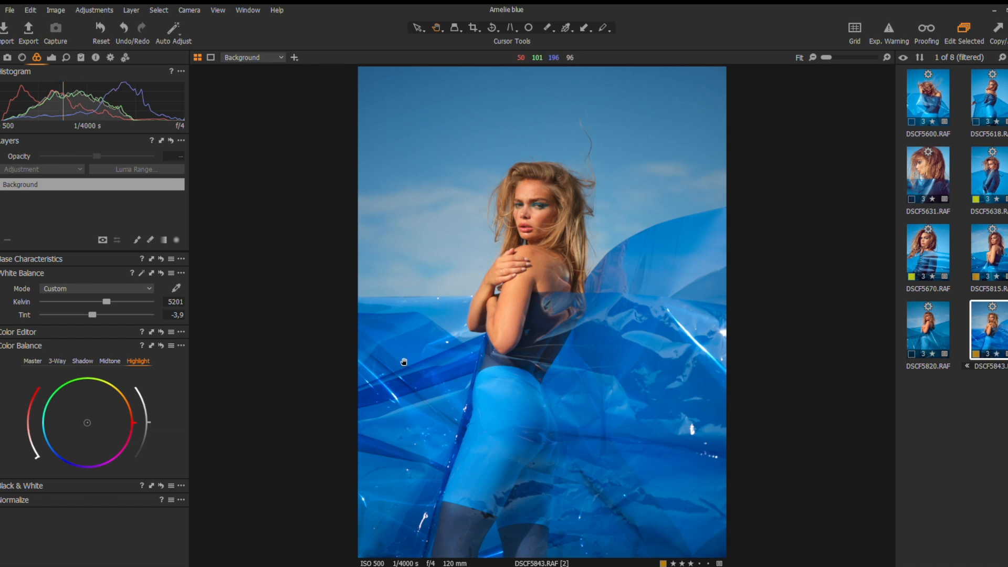
pyautogui.scroll(3, 508, 232)
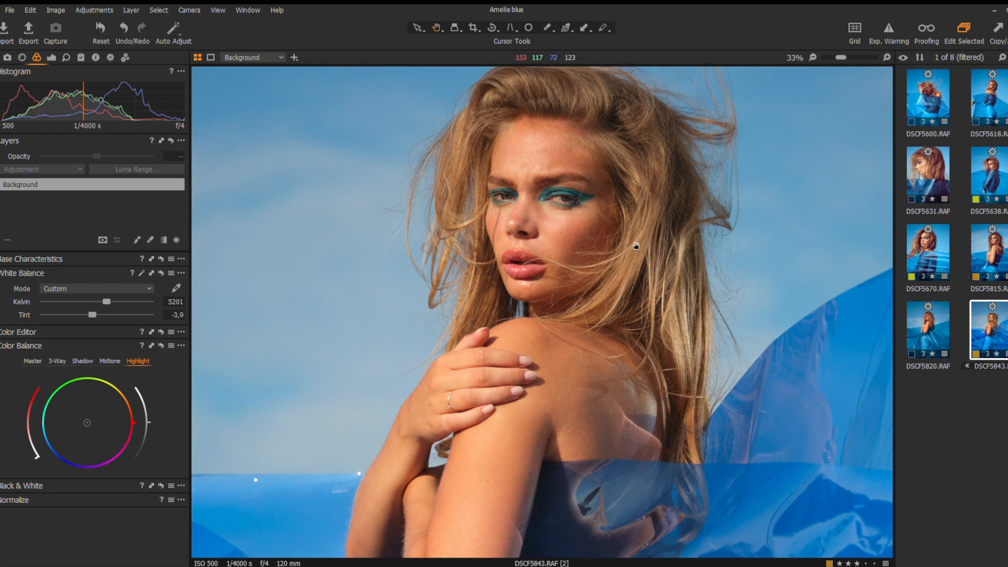
pyautogui.scroll(-3, 590, 228)
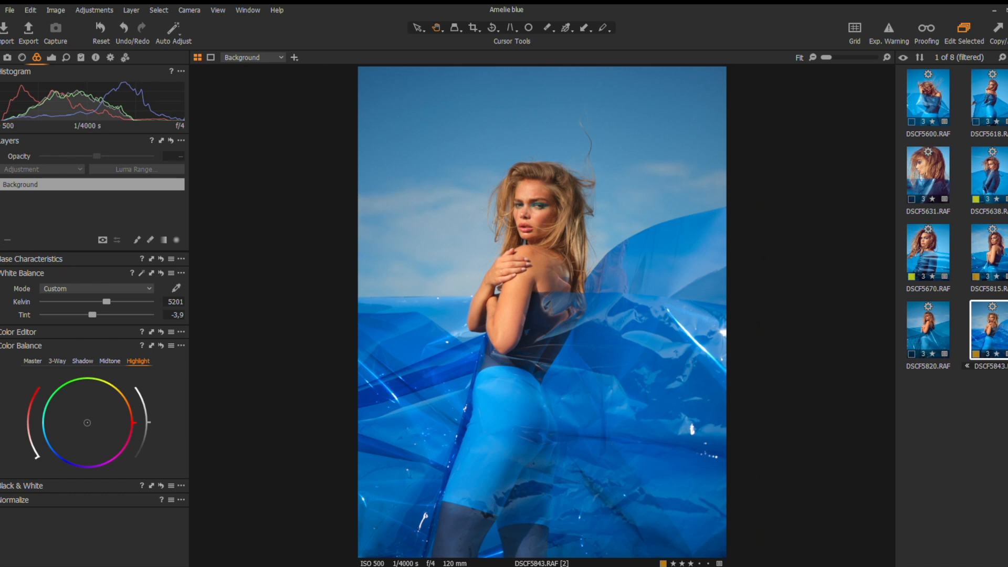
# Create a new filled adjustment layer named "Blue colors".
pyautogui.hotkey('ctrl', 'l')
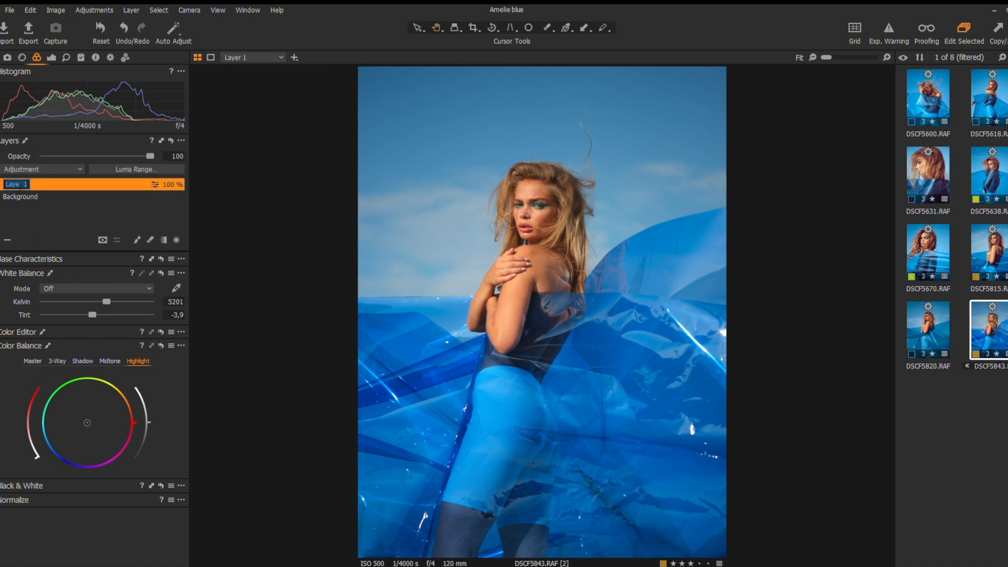
pyautogui.write('Blue colors')
pyautogui.press('Return')
# Sample the blue of the plastic with the Color Editor's Skin Tone picker and widen the selected range to cover the blues.
pyautogui.click(83, 332)
pyautogui.click(62, 346)
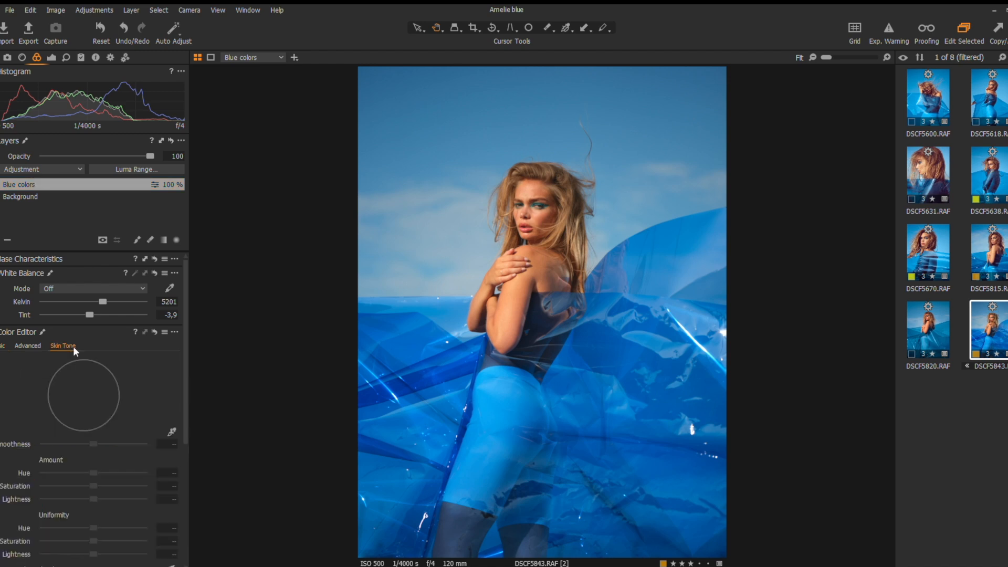
pyautogui.click(170, 431)
pyautogui.click(432, 314)
pyautogui.moveTo(62, 408); pyautogui.dragTo(92, 397)
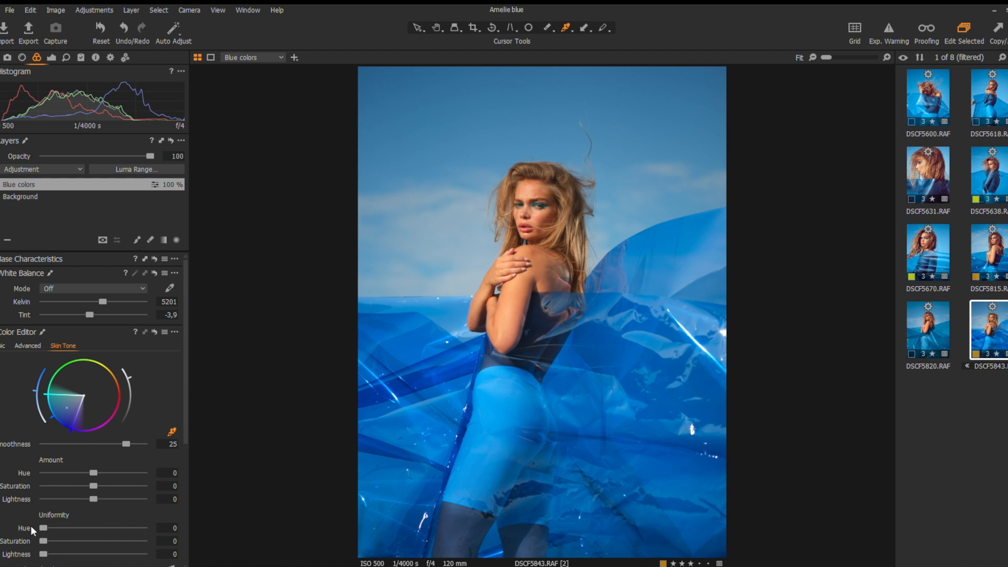
# Set hue and saturation uniformity of the blues to 100 and shift their target hue slightly towards cyan.
pyautogui.moveTo(41, 527); pyautogui.dragTo(145, 527)
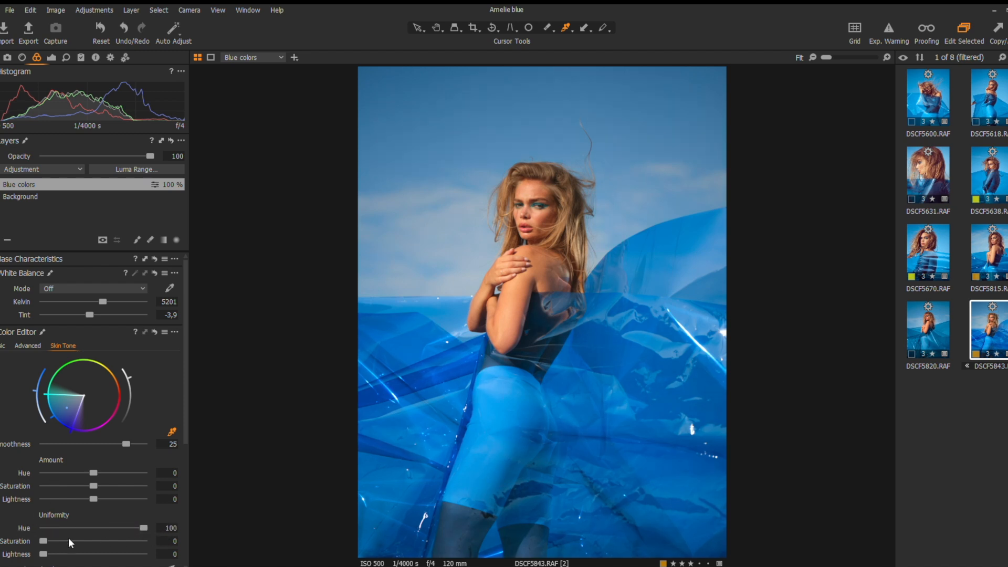
pyautogui.moveTo(44, 540); pyautogui.dragTo(159, 540)
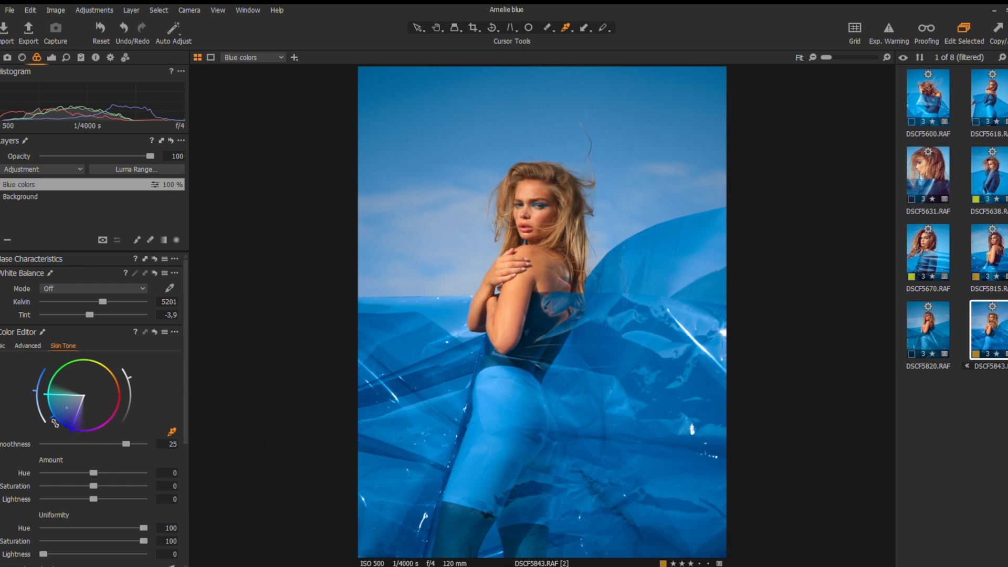
pyautogui.moveTo(55, 424); pyautogui.dragTo(53, 420)
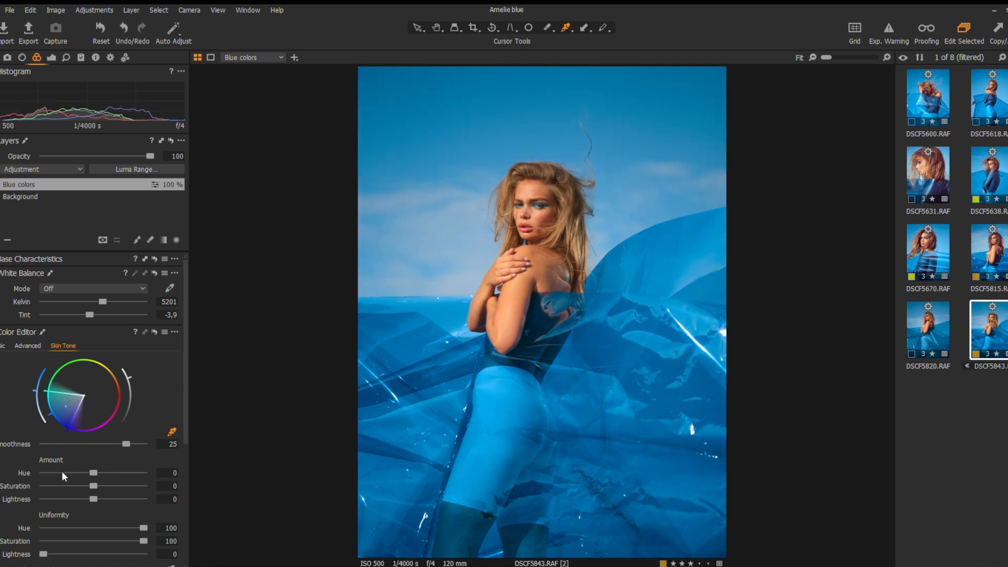
pyautogui.moveTo(88, 470); pyautogui.dragTo(39, 473)
pyautogui.doubleClick(40, 473)
# Create another new filled adjustment layer named "Skin tones".
pyautogui.click(2, 239)
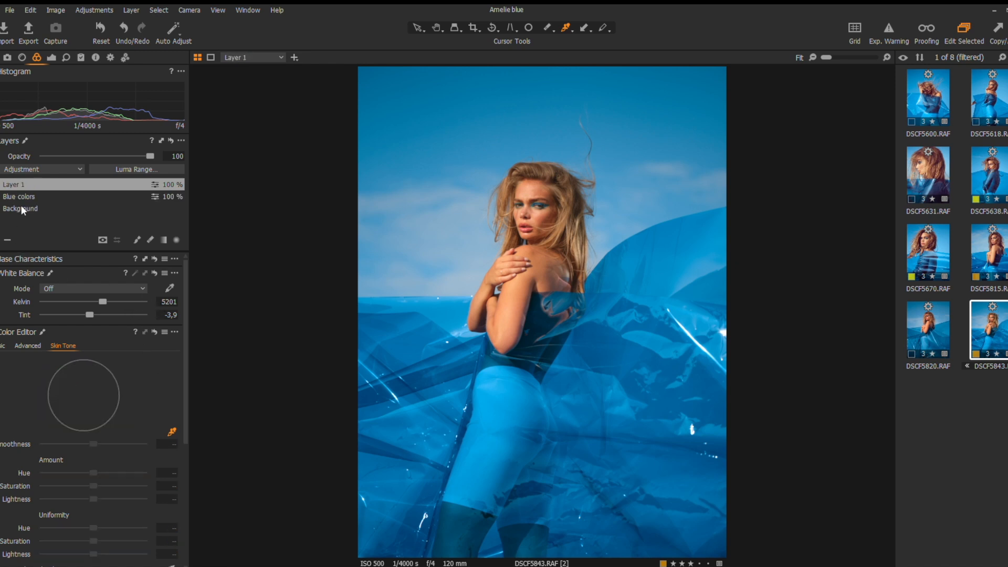
pyautogui.doubleClick(20, 183)
pyautogui.write('Skin tones')
pyautogui.press('Return')
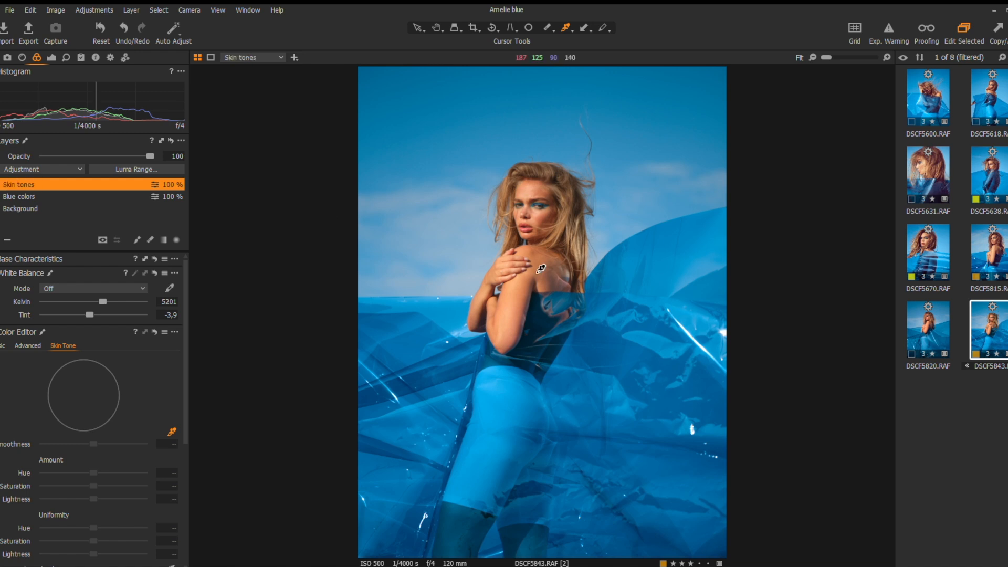
# Sample the shoulder skin with the Skin Tone picker and set uniformity to 34 for hue and 43 for saturation.
pyautogui.scroll(2, 530, 229)
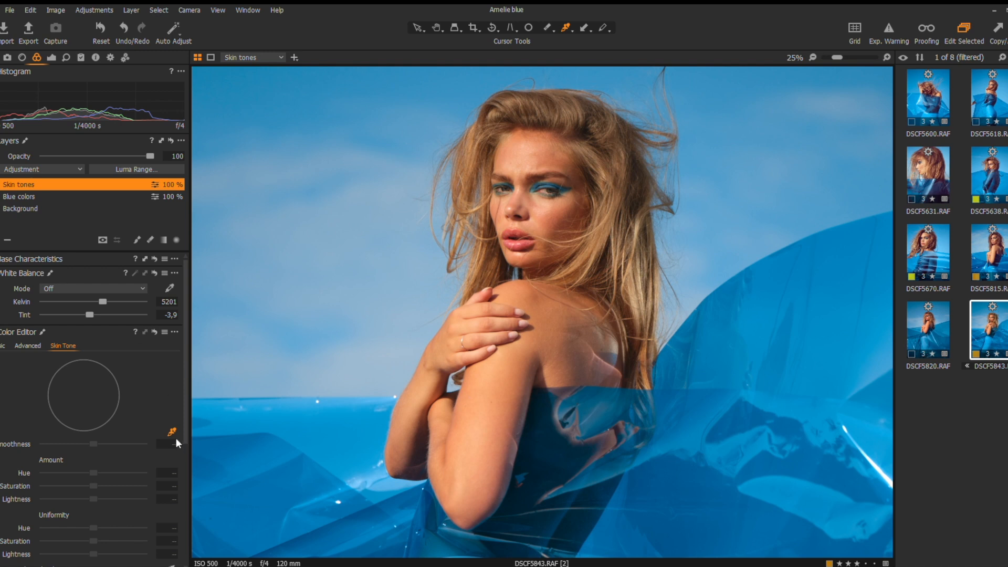
pyautogui.click(171, 432)
pyautogui.click(549, 319)
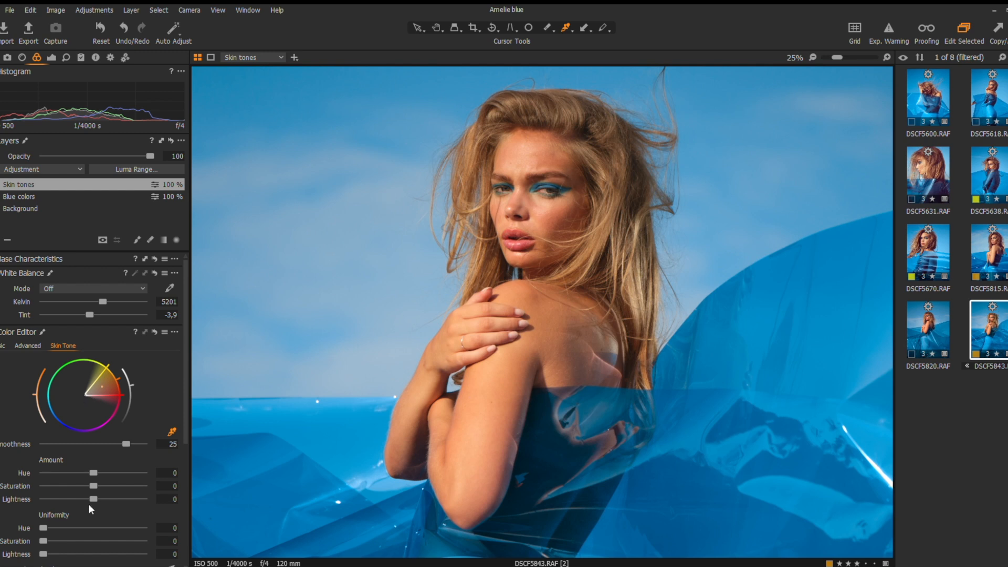
pyautogui.moveTo(42, 525); pyautogui.dragTo(74, 528)
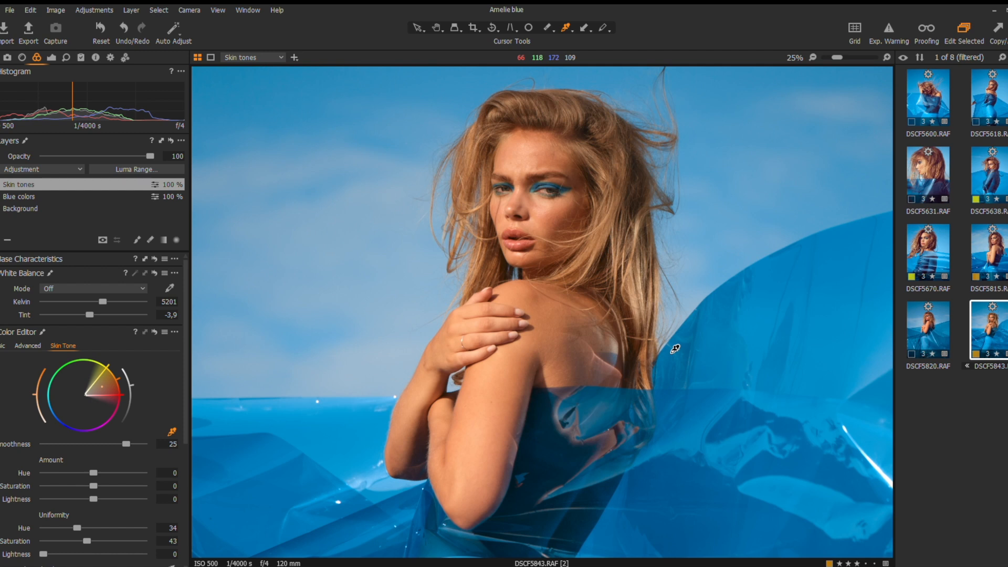
# Erase the Skin tones mask over the lips with a small eraser brush, then return to the fitted view.
pyautogui.press('m')
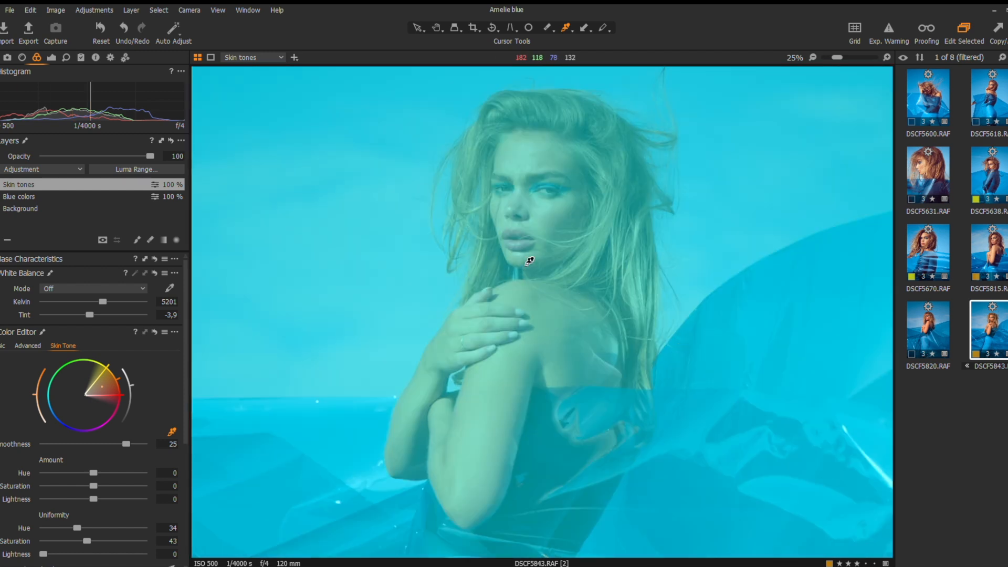
pyautogui.press('m')
pyautogui.press('b')
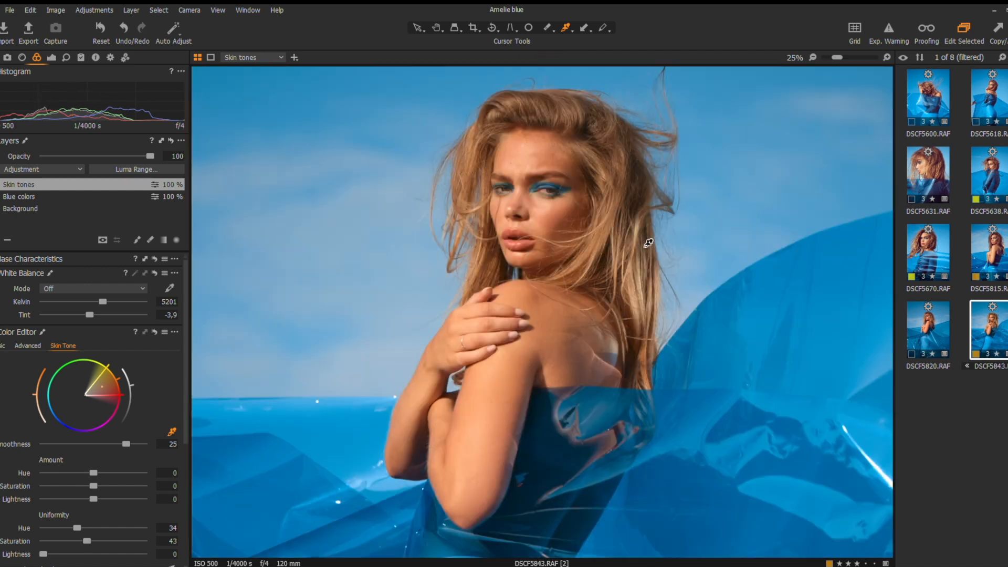
pyautogui.scroll(5, 597, 253)
pyautogui.scroll(-3, 646, 381)
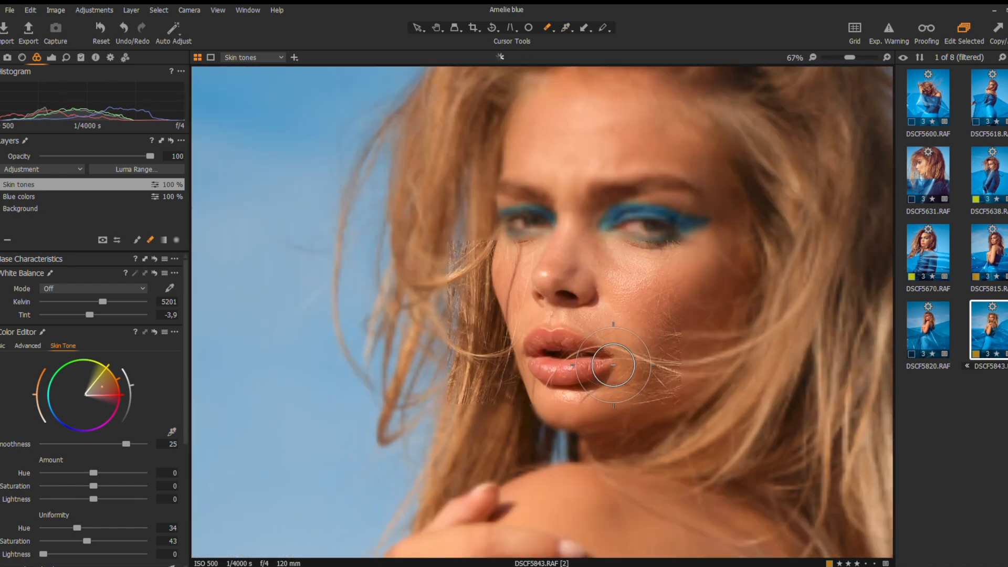
pyautogui.scroll(1, 622, 400)
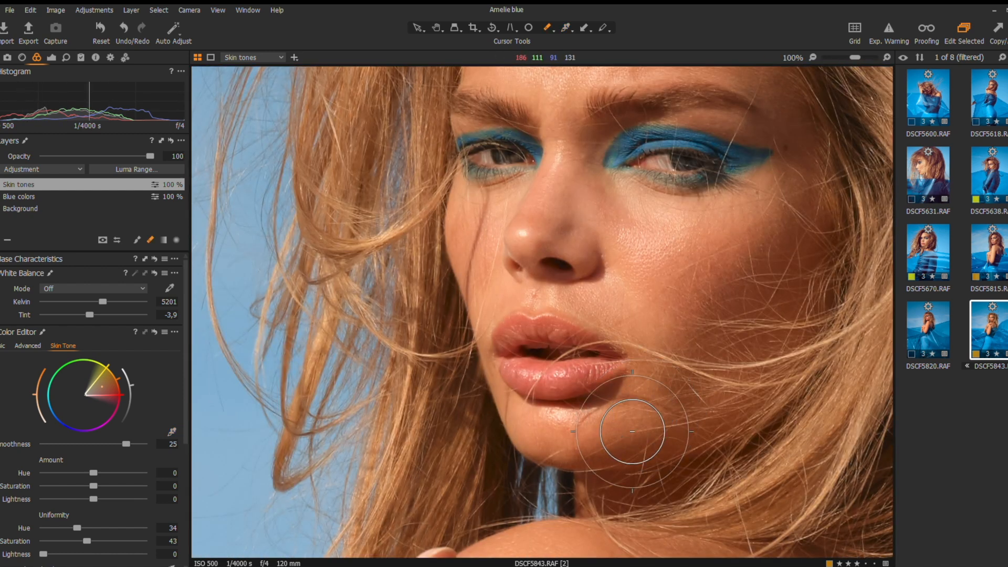
pyautogui.press('[')
pyautogui.press('[')
pyautogui.press('[')
pyautogui.press('[')
pyautogui.press('[')
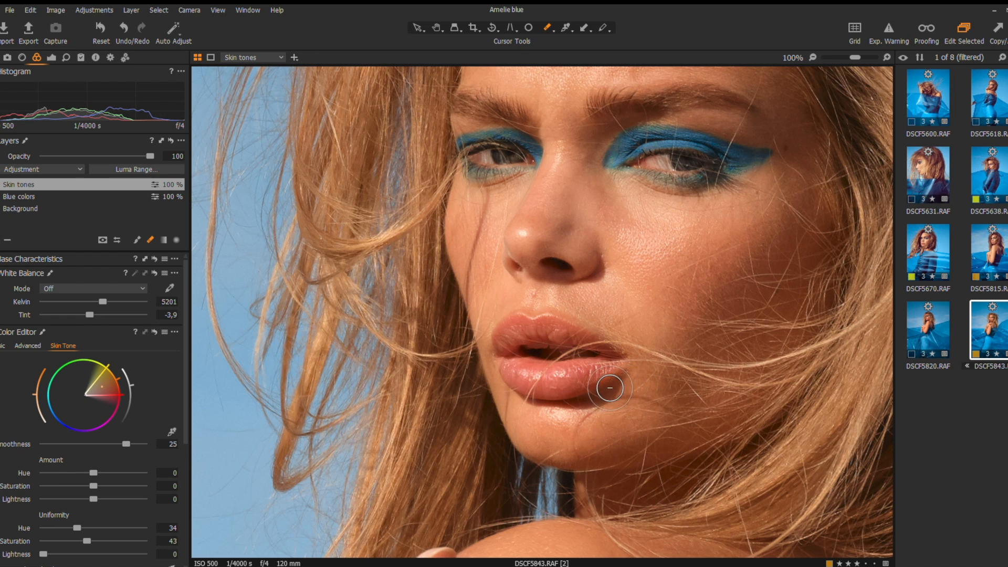
pyautogui.moveTo(563, 346)
pyautogui.mouseDown()
pyautogui.moveTo(532, 349)
pyautogui.moveTo(525, 365)
pyautogui.mouseUp()
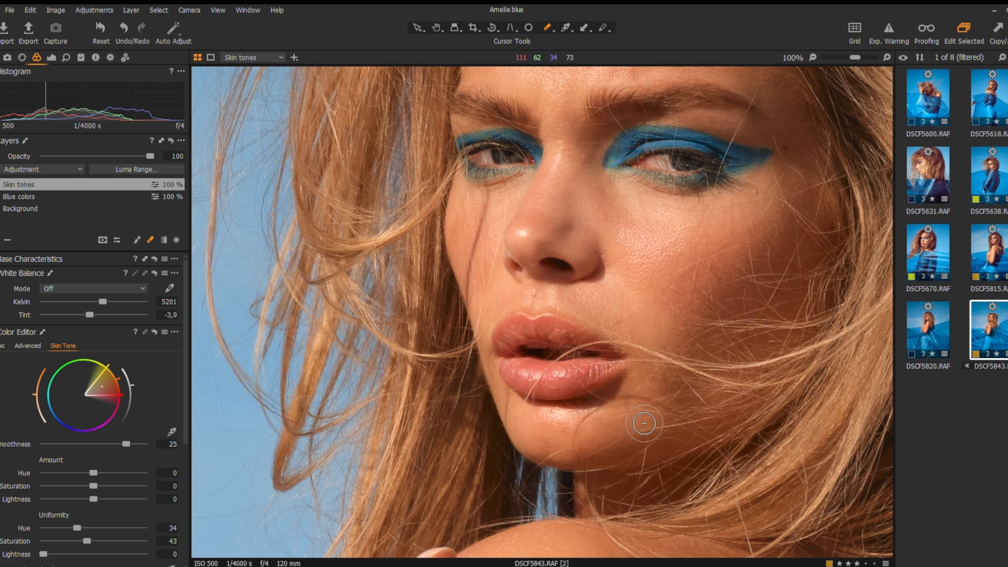
pyautogui.moveTo(587, 355)
pyautogui.mouseDown()
pyautogui.moveTo(588, 374)
pyautogui.moveTo(557, 402)
pyautogui.moveTo(570, 390)
pyautogui.mouseUp()
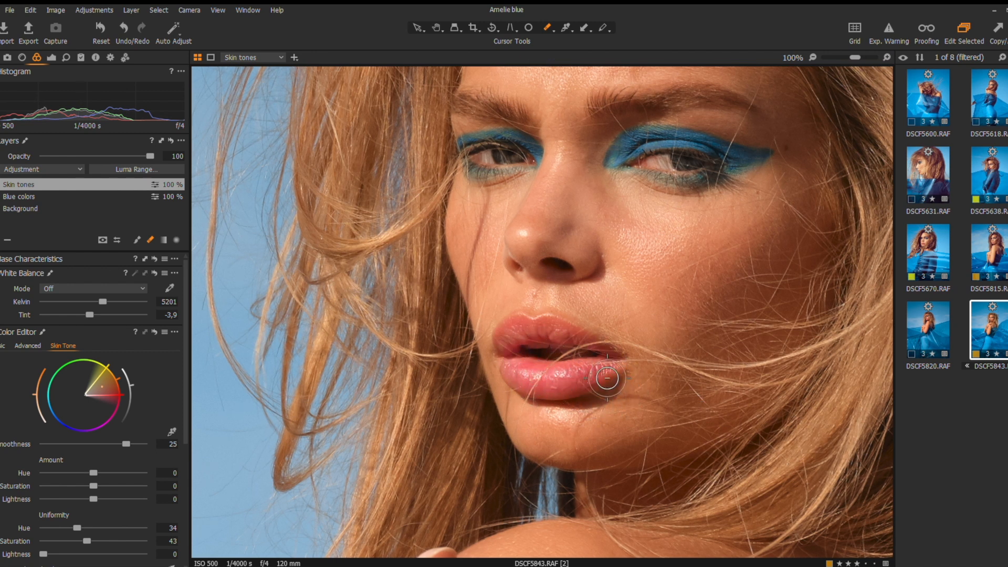
pyautogui.scroll(-3, 581, 376)
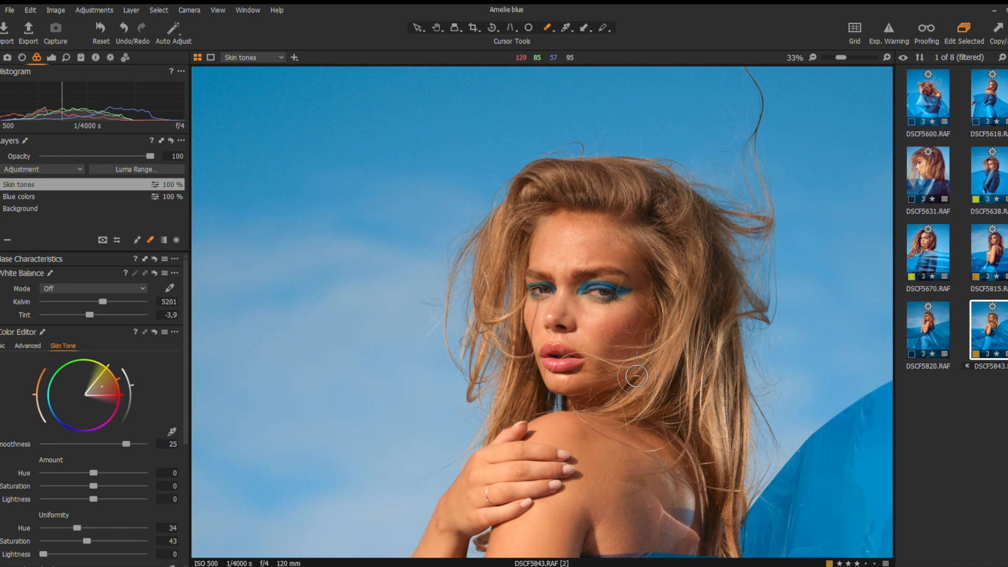
pyautogui.hotkey('ctrl', '0')
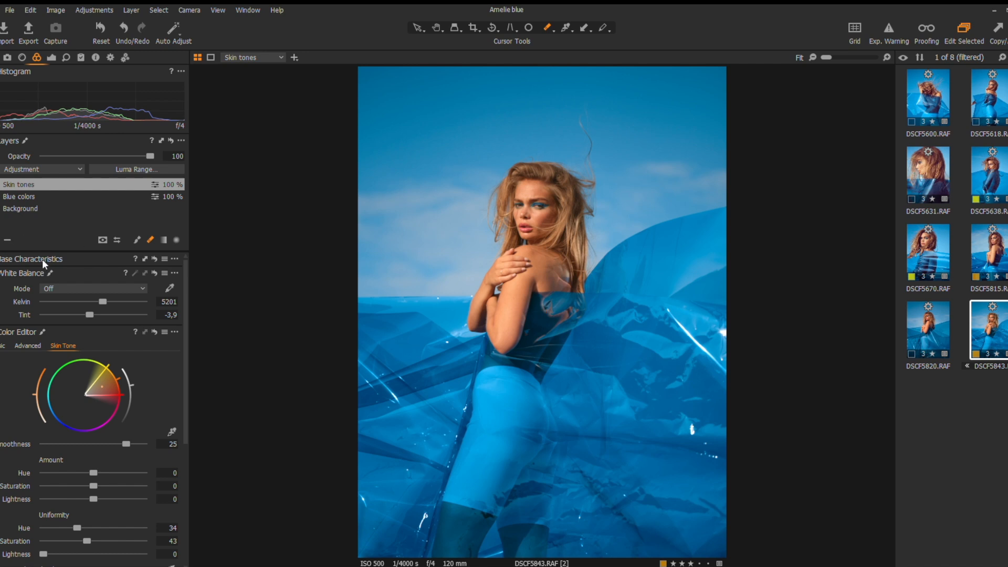
# Create a new filled adjustment layer named "Style".
pyautogui.hotkey('ctrl', 'shift', 'l')
pyautogui.write('Style')
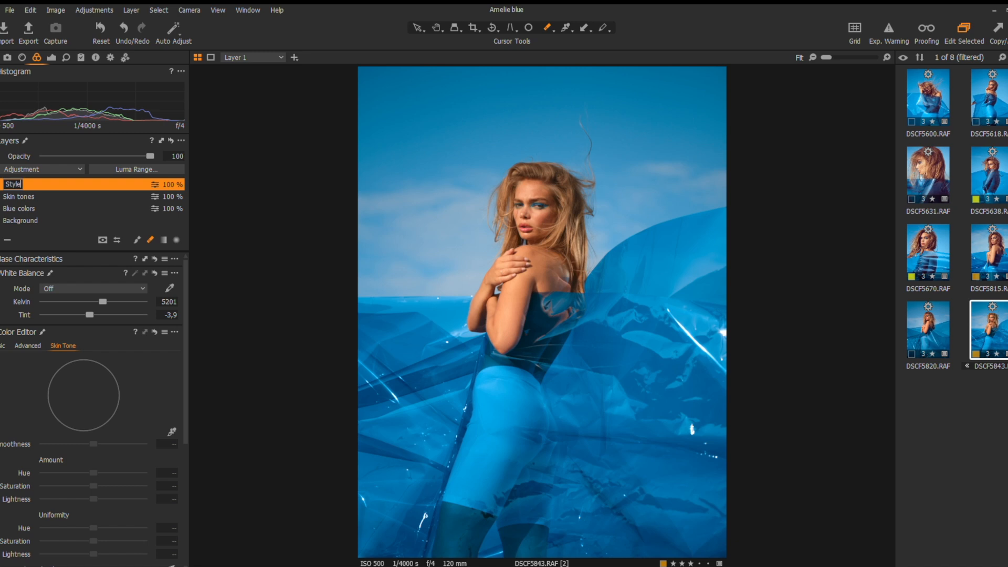
pyautogui.press('Return')
# Shape the luma curve into a gentle S, with a shadow point near 87 to 81 and an upper point near 148 to 157.
pyautogui.click(51, 57)
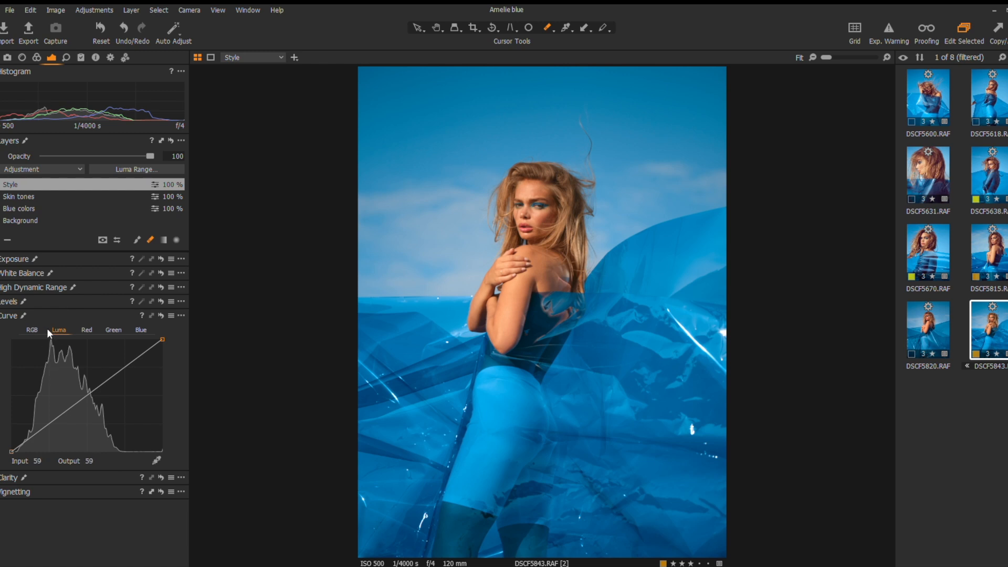
pyautogui.click(98, 381)
pyautogui.moveTo(77, 394); pyautogui.dragTo(66, 420)
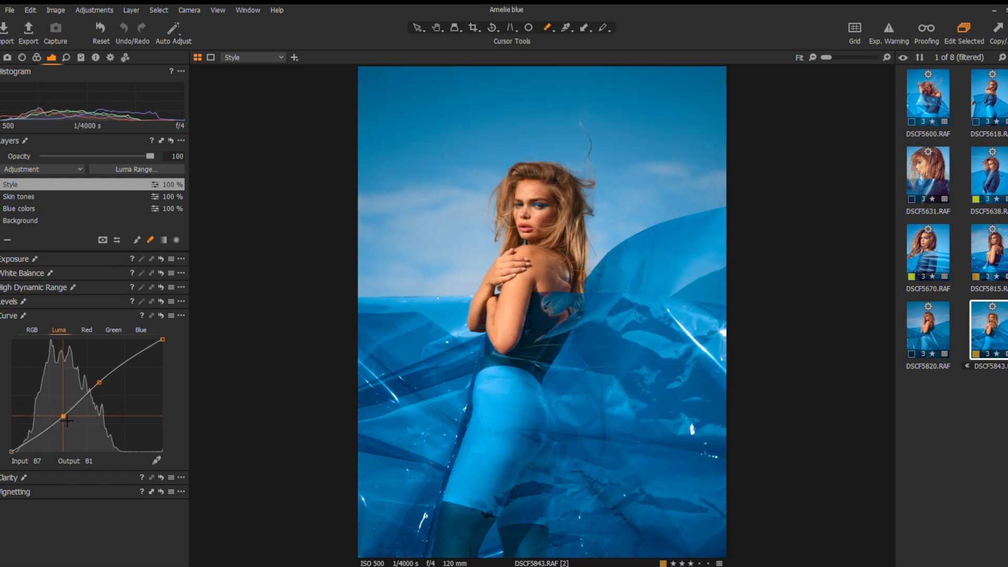
pyautogui.click(99, 382)
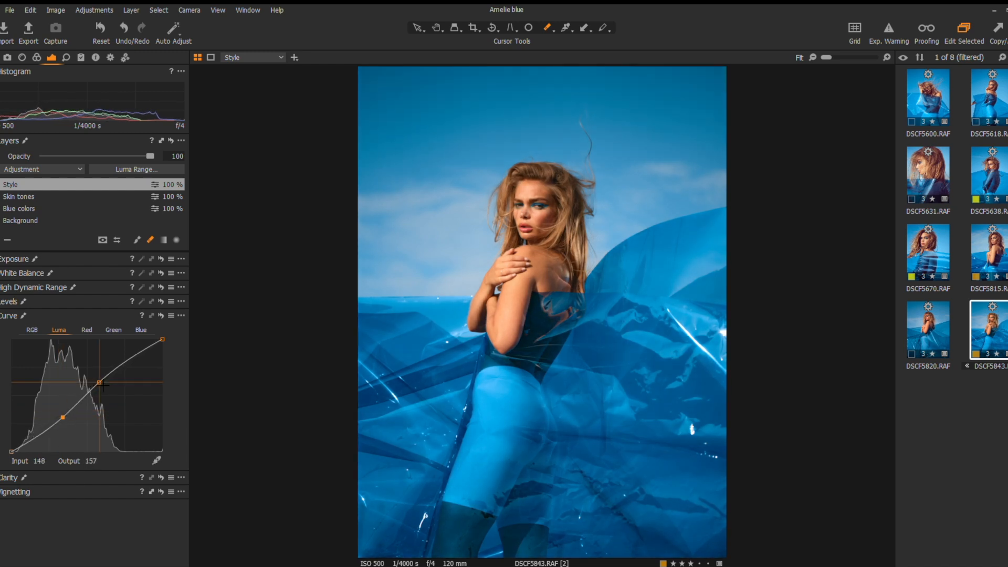
pyautogui.click(65, 420)
pyautogui.click(100, 381)
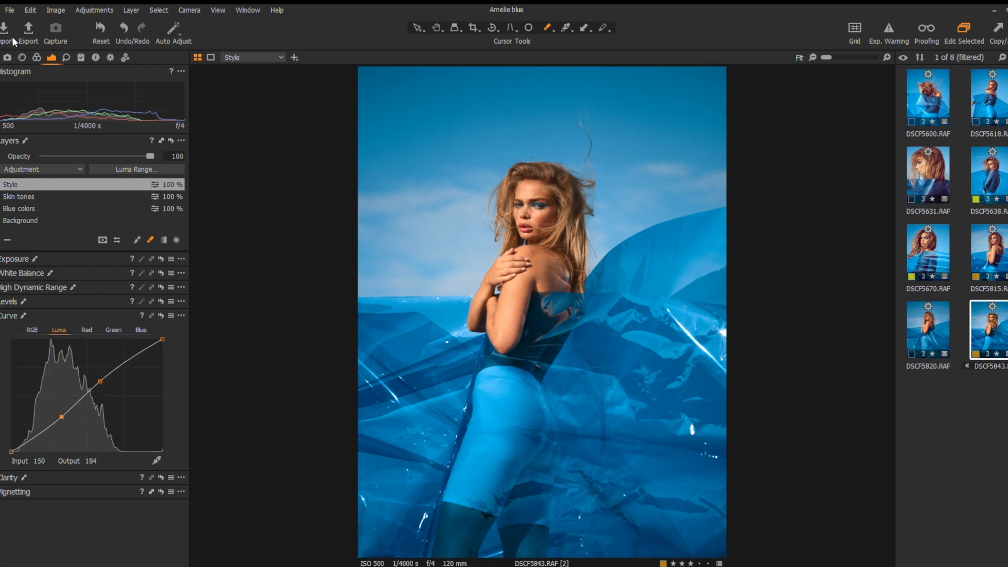
# Tint the shadows of the Style layer slightly violet with Color Balance.
pyautogui.click(36, 57)
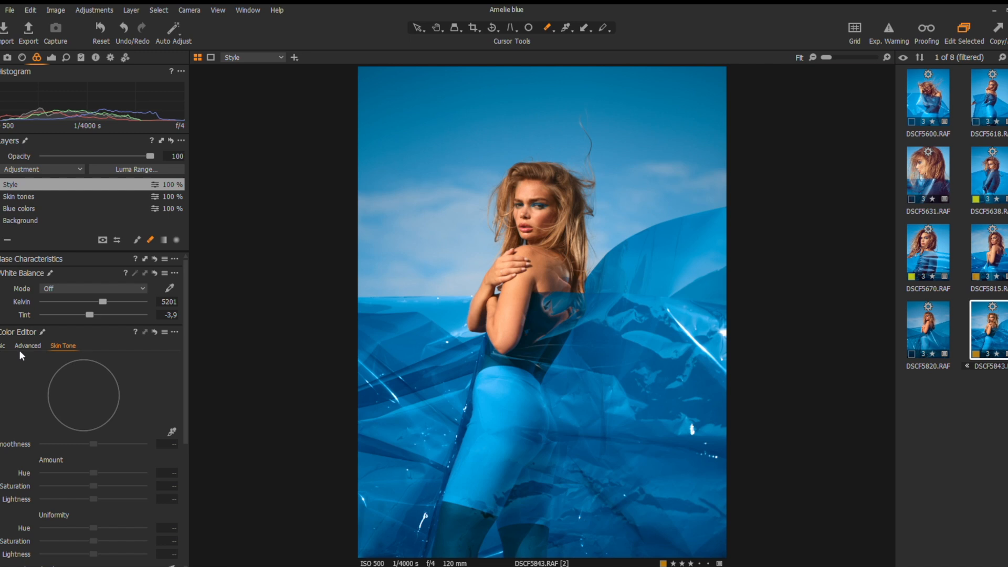
pyautogui.click(81, 361)
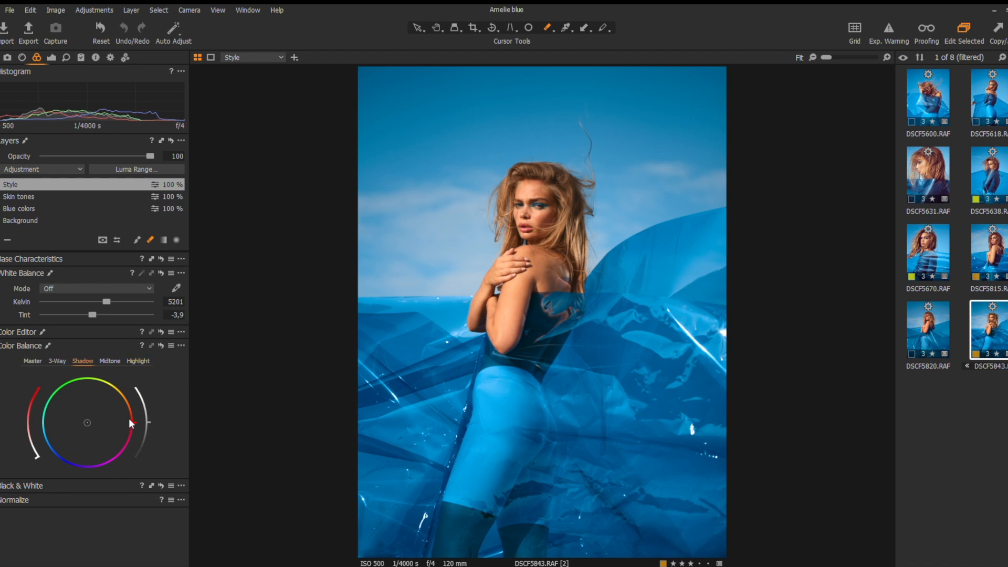
pyautogui.moveTo(101, 474); pyautogui.dragTo(90, 467)
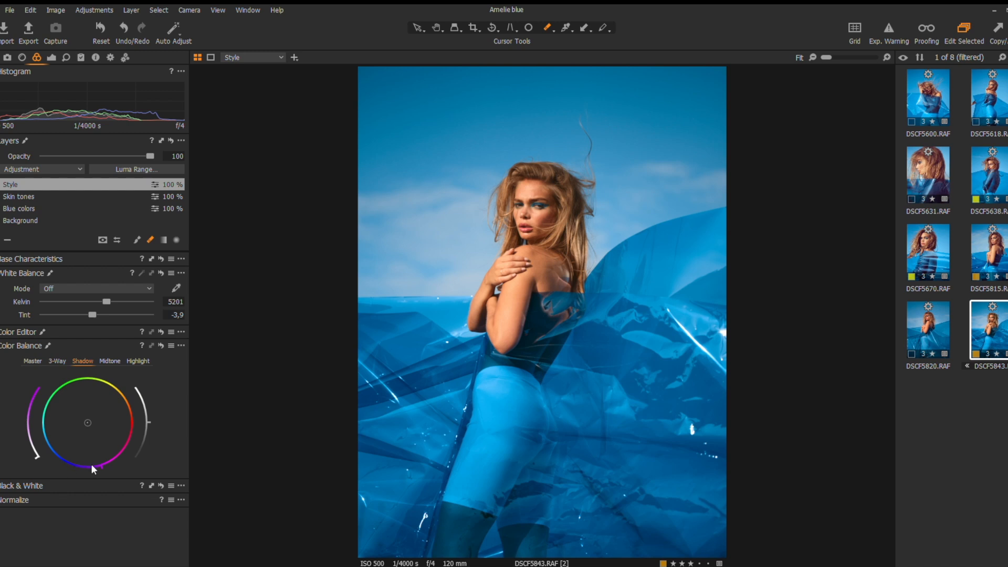
pyautogui.moveTo(30, 452)
pyautogui.mouseDown()
pyautogui.moveTo(21, 413)
pyautogui.moveTo(43, 379)
pyautogui.moveTo(27, 435)
pyautogui.mouseUp()
# Tint the highlights of the Style layer slightly orange-yellow with Color Balance.
pyautogui.click(136, 361)
pyautogui.moveTo(131, 423); pyautogui.dragTo(121, 379)
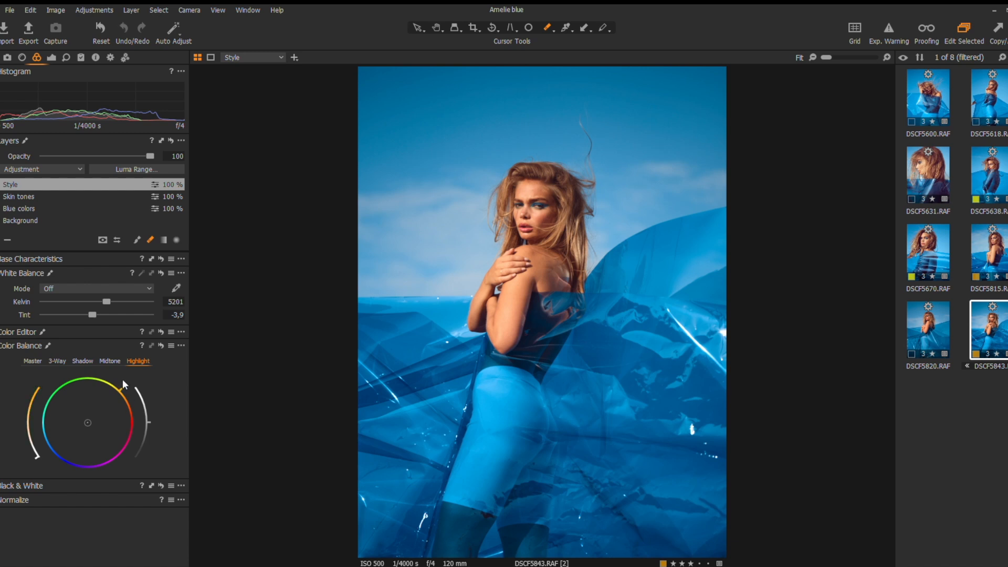
pyautogui.moveTo(36, 456)
pyautogui.mouseDown()
pyautogui.moveTo(26, 430)
pyautogui.moveTo(30, 449)
pyautogui.mouseUp()
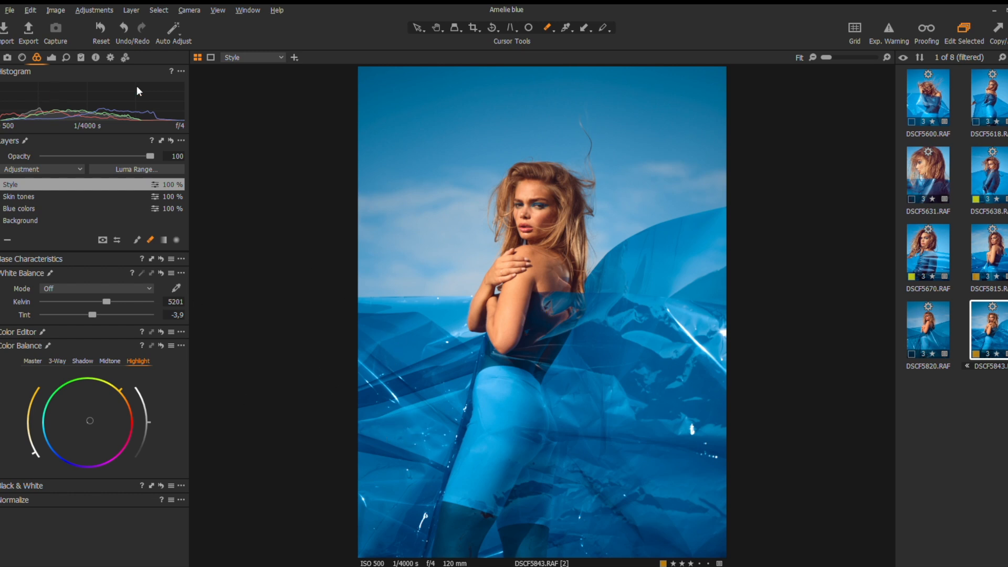
# Reset all adjustments to view the unedited photo, and undo the reset.
pyautogui.click(100, 28)
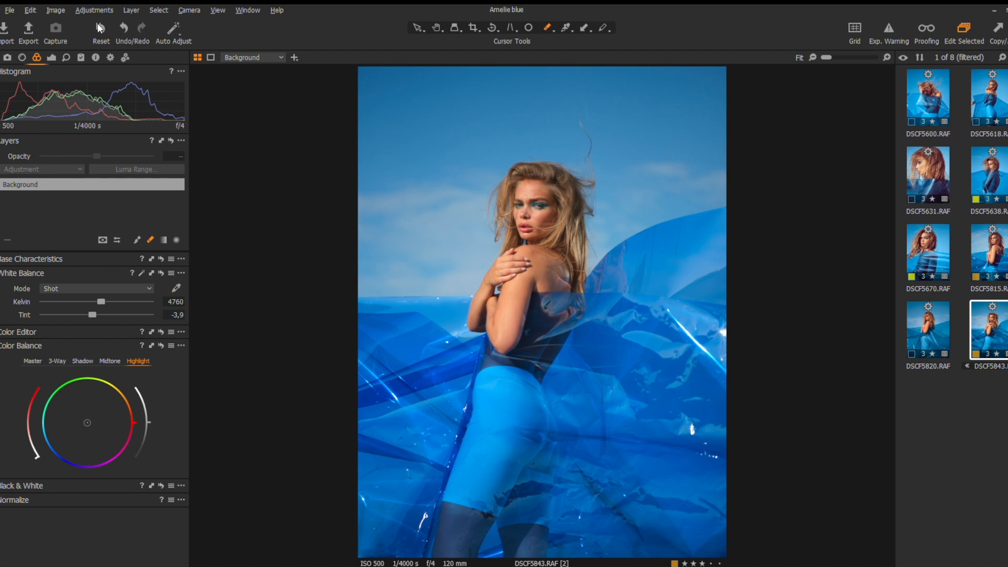
pyautogui.hotkey('ctrl', 'z')
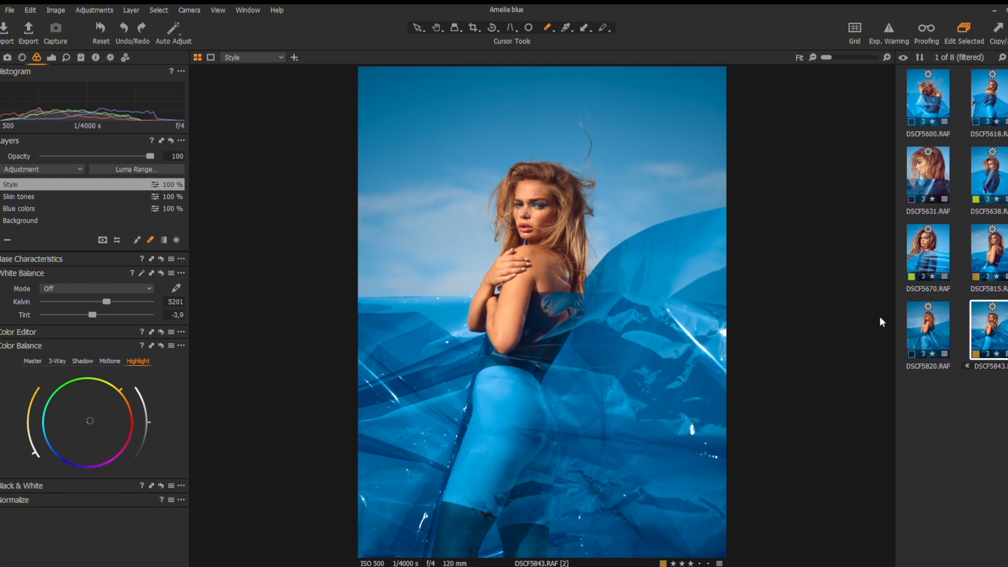
# Process the photo with the 16-bit Adobe RGB (1998) PSD recipe and open the session's Output Location folder.
pyautogui.click(108, 57)
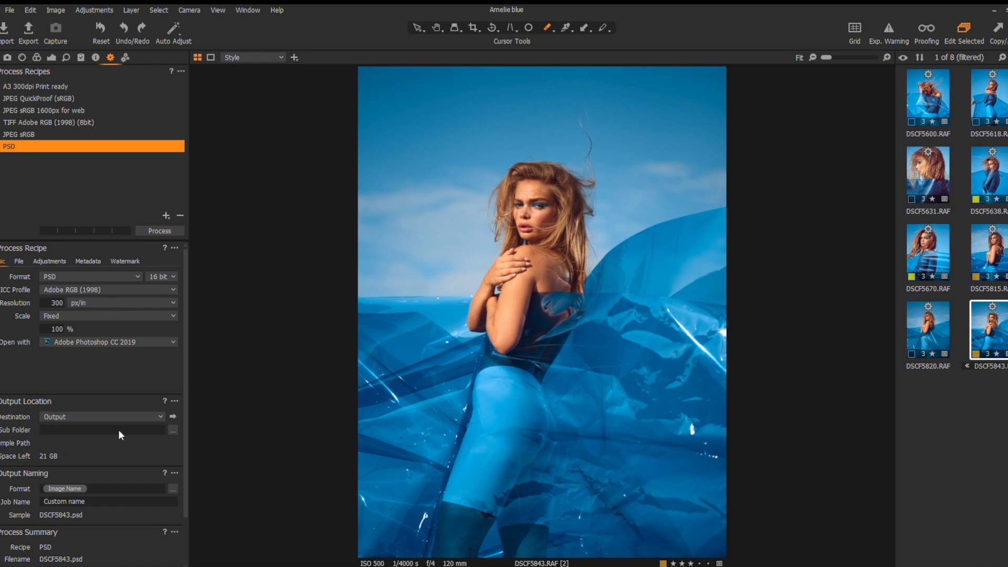
pyautogui.click(155, 231)
pyautogui.click(1, 57)
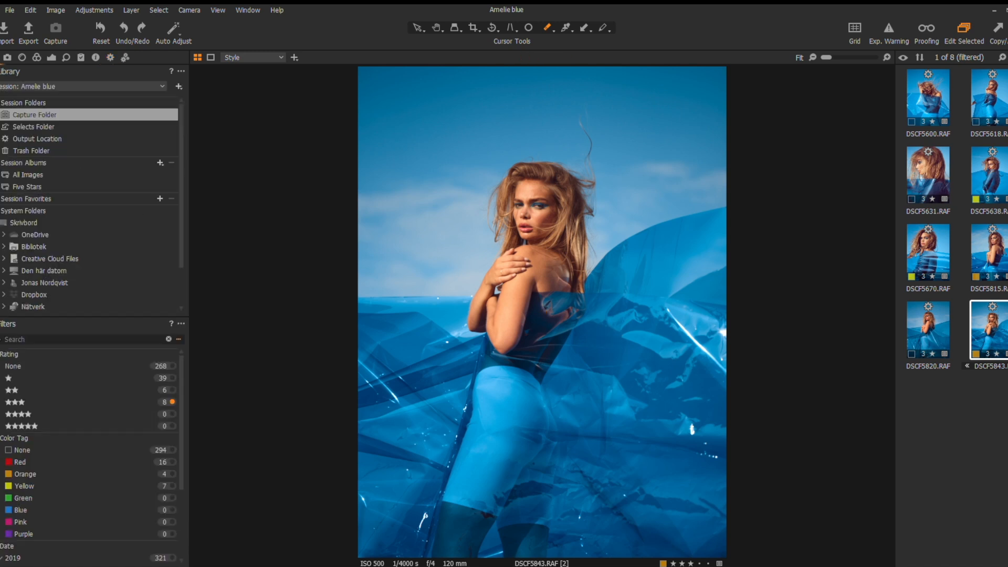
pyautogui.click(32, 137)
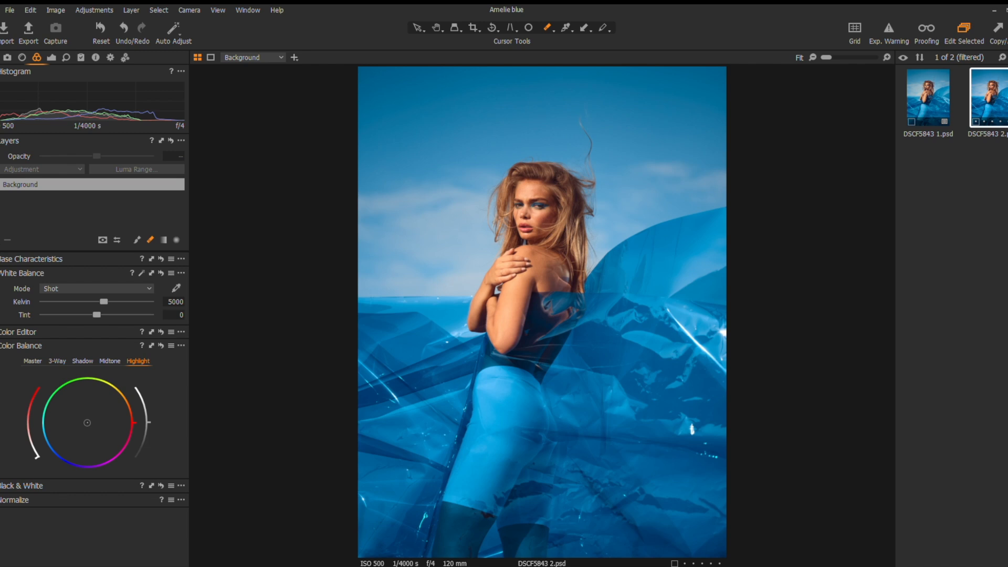
# Create a new filled adjustment layer named "Dark skin" on DSCF5843 2.psd.
pyautogui.click(2, 239)
pyautogui.click(16, 184)
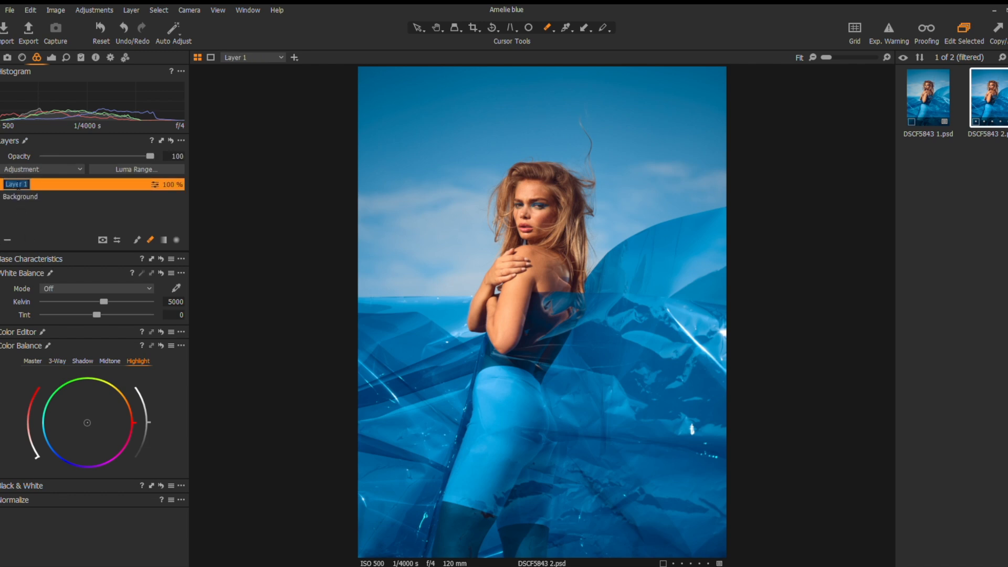
pyautogui.write('Dark skin')
pyautogui.press('Return')
# Sample the upper-back skin color in the Advanced Color Editor and widen the selected hue range.
pyautogui.click(19, 331)
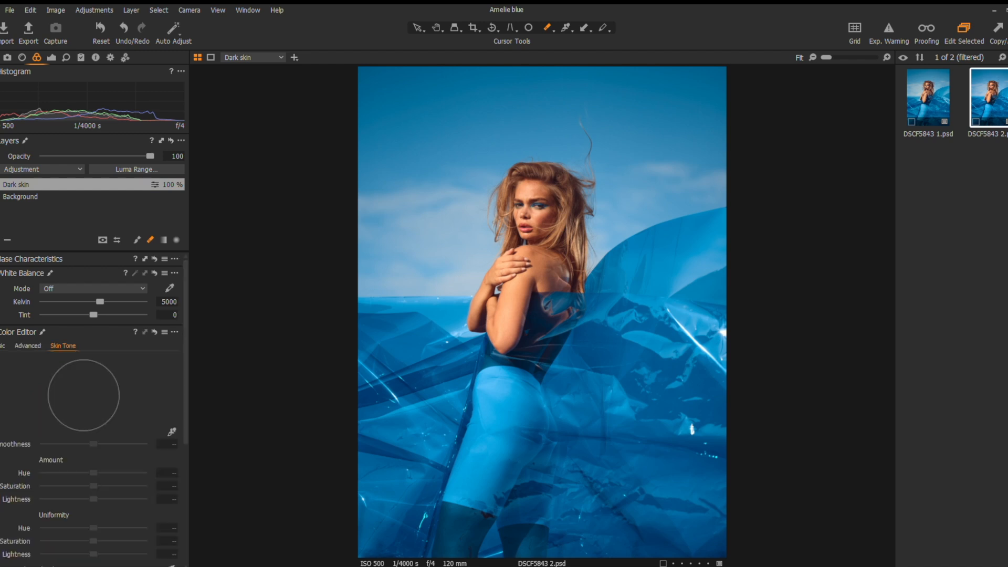
pyautogui.click(22, 346)
pyautogui.click(171, 433)
pyautogui.click(543, 269)
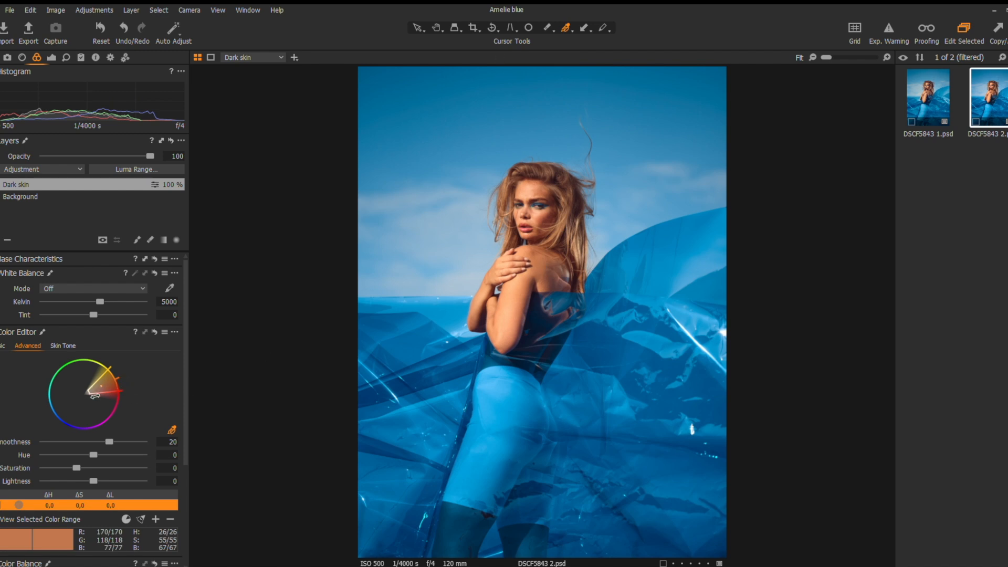
pyautogui.moveTo(105, 385)
pyautogui.mouseDown()
pyautogui.moveTo(113, 399)
pyautogui.moveTo(96, 369)
pyautogui.mouseUp()
# Set the sampled skin color's saturation to -62.5 and lightness to -57.6, and lower the Dark skin layer's opacity to 17.
pyautogui.moveTo(86, 476); pyautogui.dragTo(51, 471)
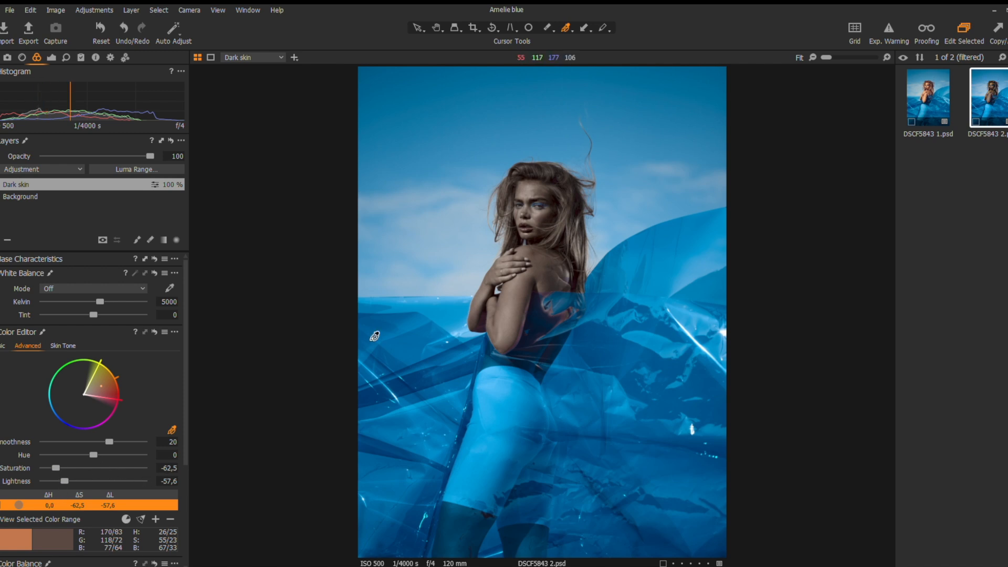
pyautogui.moveTo(147, 154); pyautogui.dragTo(61, 159)
pyautogui.hotkey('ctrl', '+')
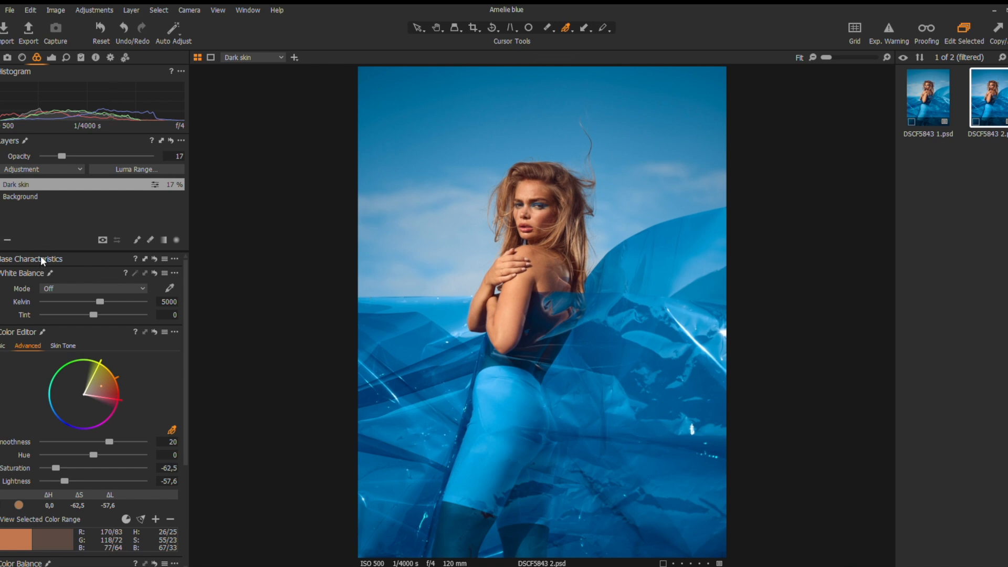
# Create a new filled adjustment layer named "Color grading".
pyautogui.click(1, 240)
pyautogui.click(17, 185)
pyautogui.write('Color grading')
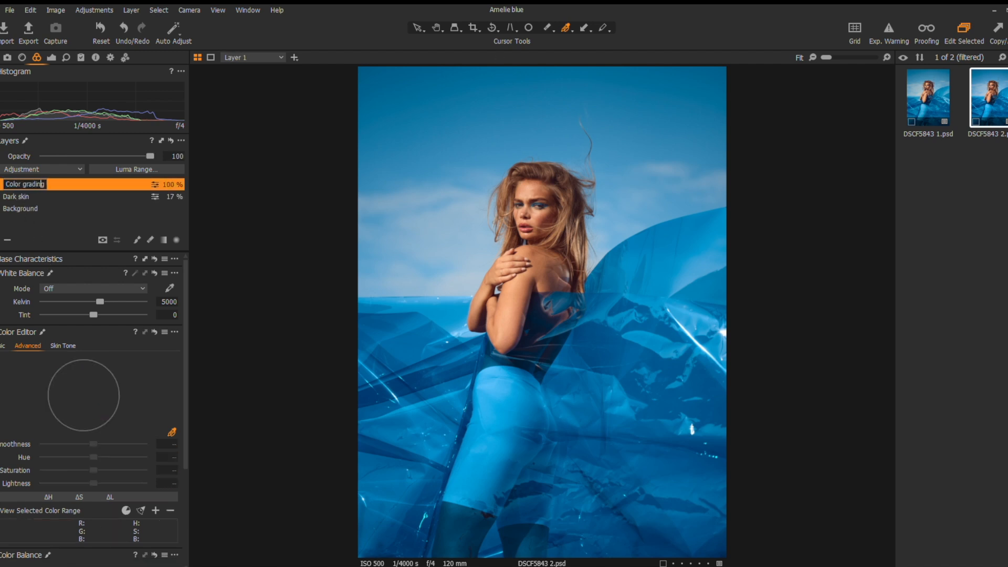
pyautogui.press('Return')
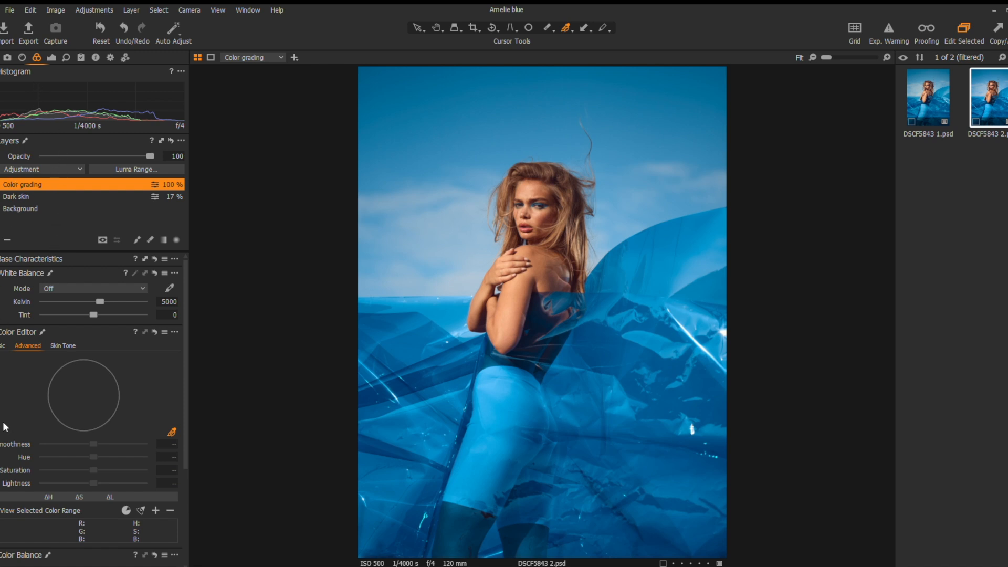
# Tint the shadows of the Color grading layer violet with Color Balance, using moderate saturation.
pyautogui.scroll(-3, 37, 361)
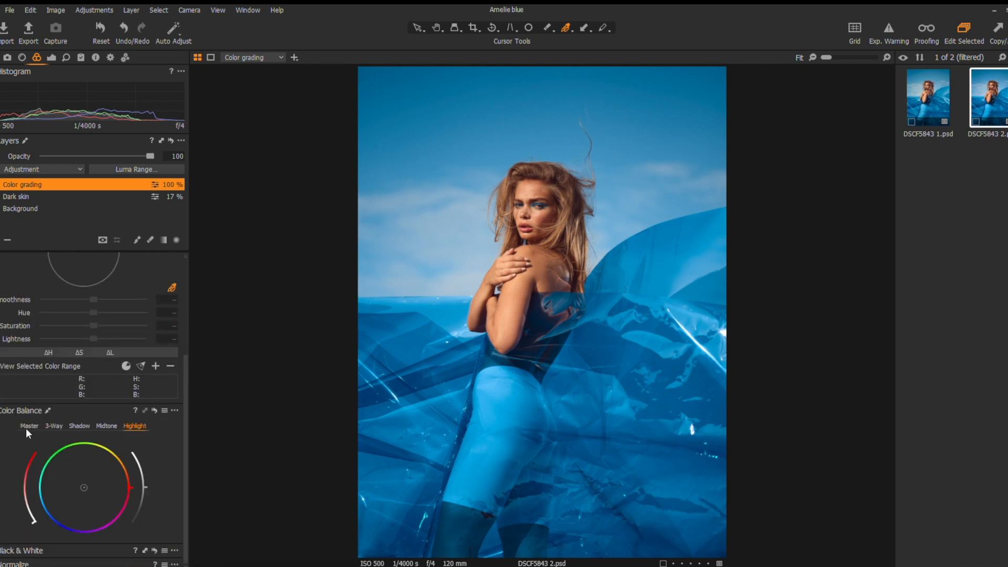
pyautogui.click(79, 425)
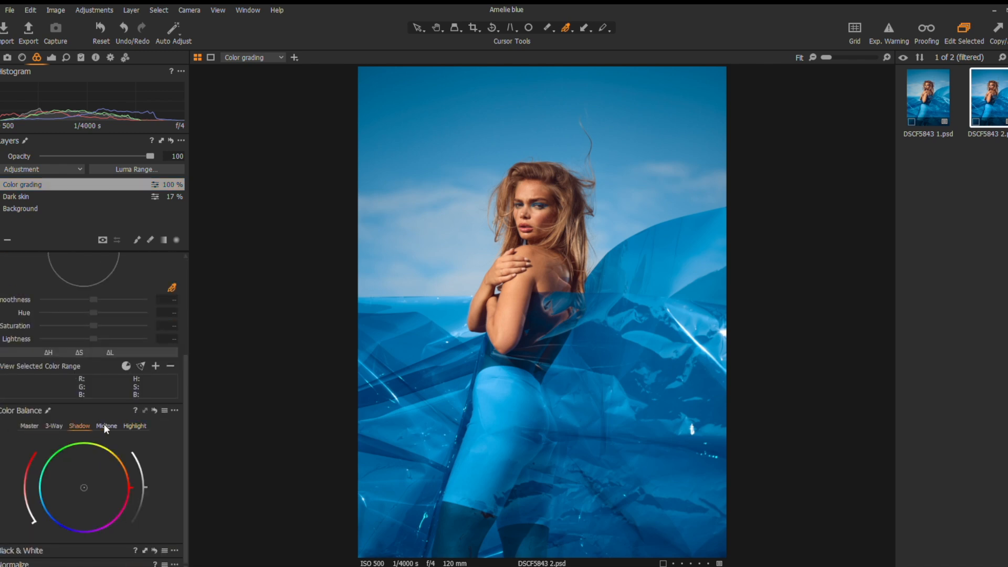
pyautogui.moveTo(126, 488); pyautogui.dragTo(118, 521)
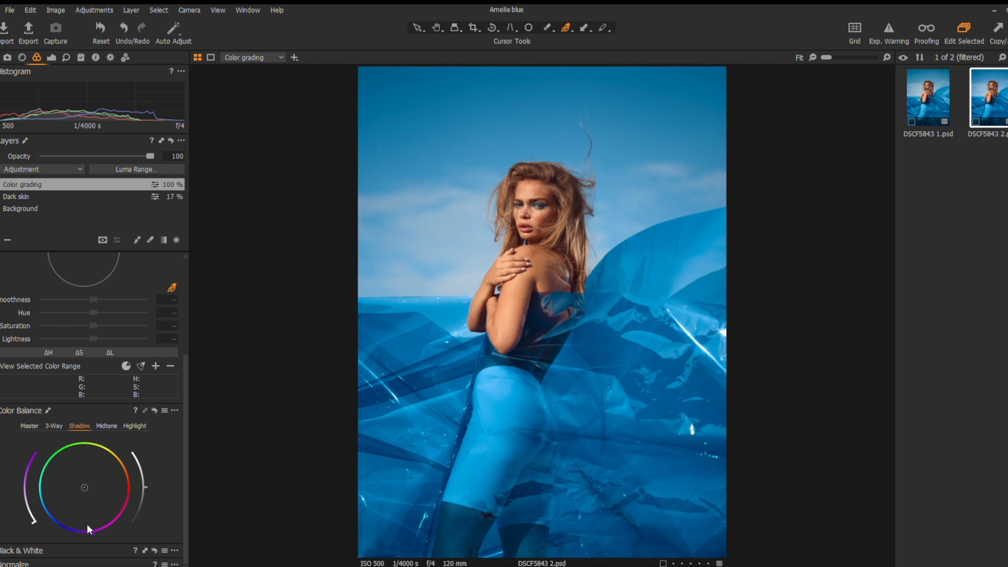
pyautogui.moveTo(28, 516); pyautogui.dragTo(22, 502)
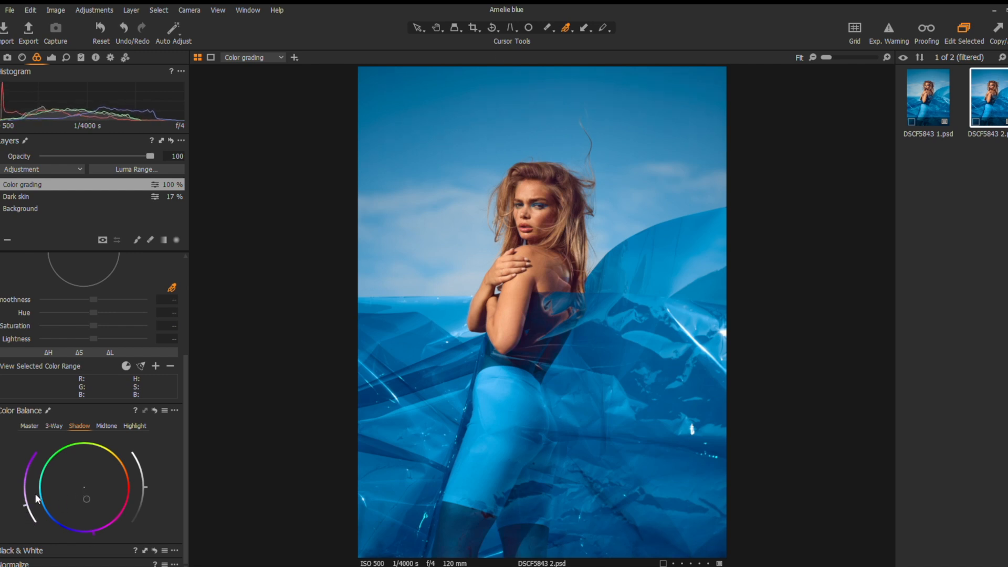
# Give the Color grading layer's highlights a subtle warm yellow tint with Color Balance, trying a green hue along the way.
pyautogui.click(133, 426)
pyautogui.moveTo(32, 520); pyautogui.dragTo(26, 513)
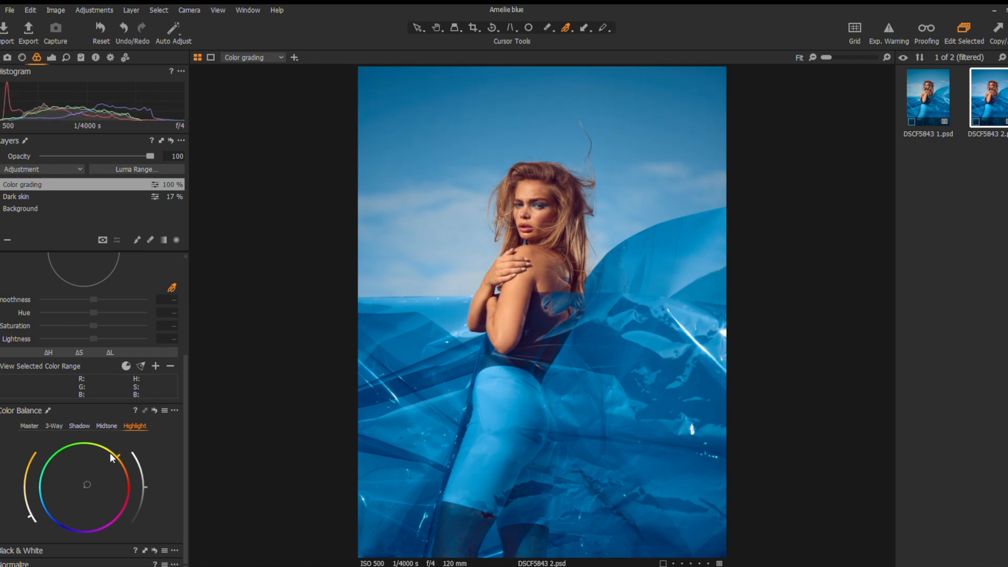
pyautogui.moveTo(101, 450)
pyautogui.mouseDown()
pyautogui.moveTo(45, 466)
pyautogui.moveTo(36, 479)
pyautogui.mouseUp()
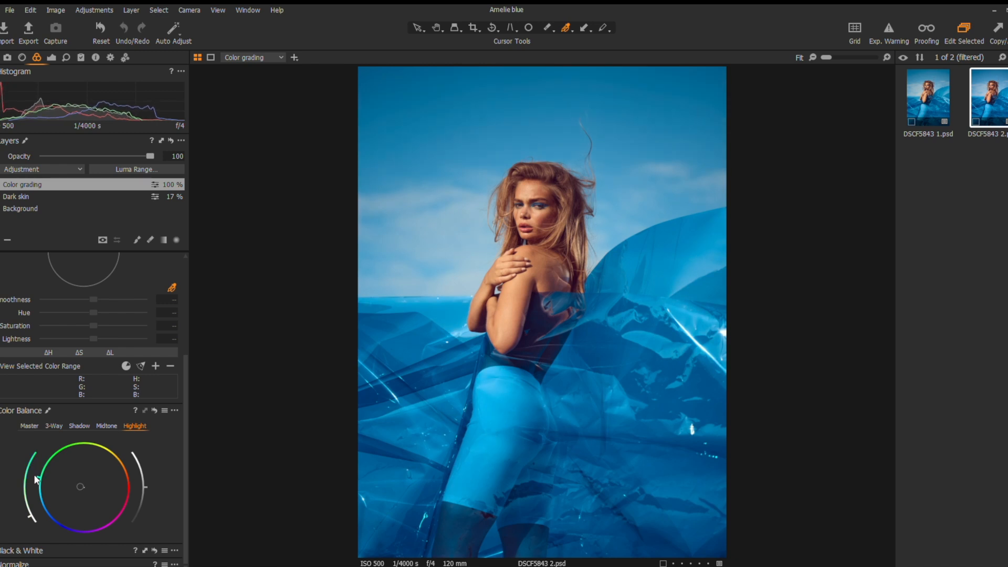
pyautogui.moveTo(36, 480); pyautogui.dragTo(101, 460)
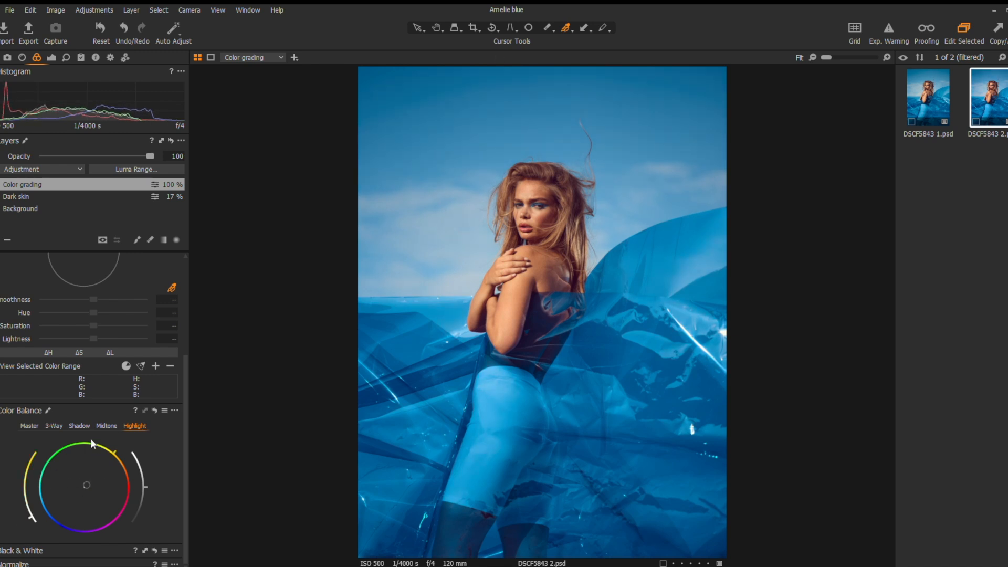
# Adjust the blue range in the Basic Color Editor to hue -7.2, saturation -5.2 and lightness 15.8.
pyautogui.scroll(1, 158, 488)
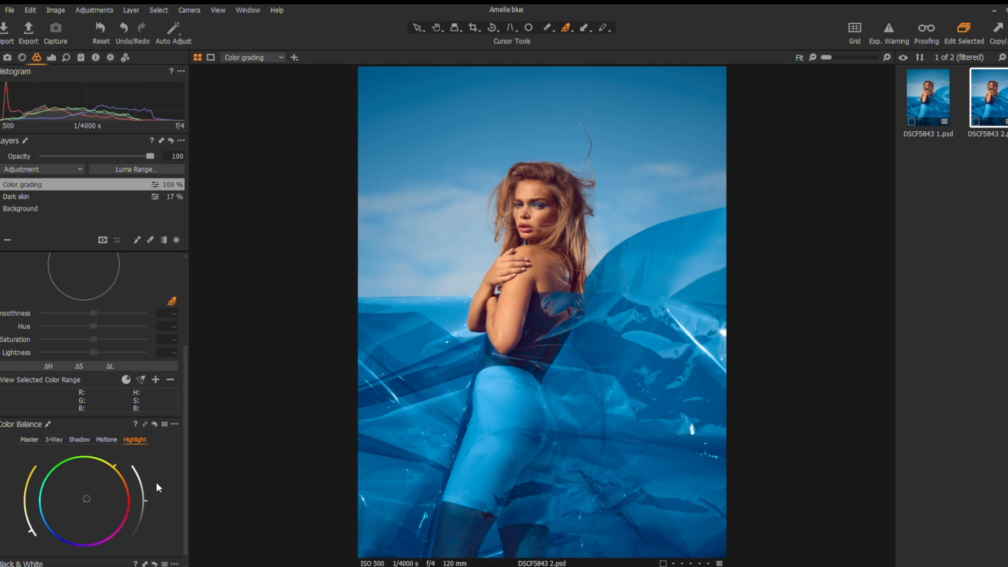
pyautogui.scroll(5, 156, 482)
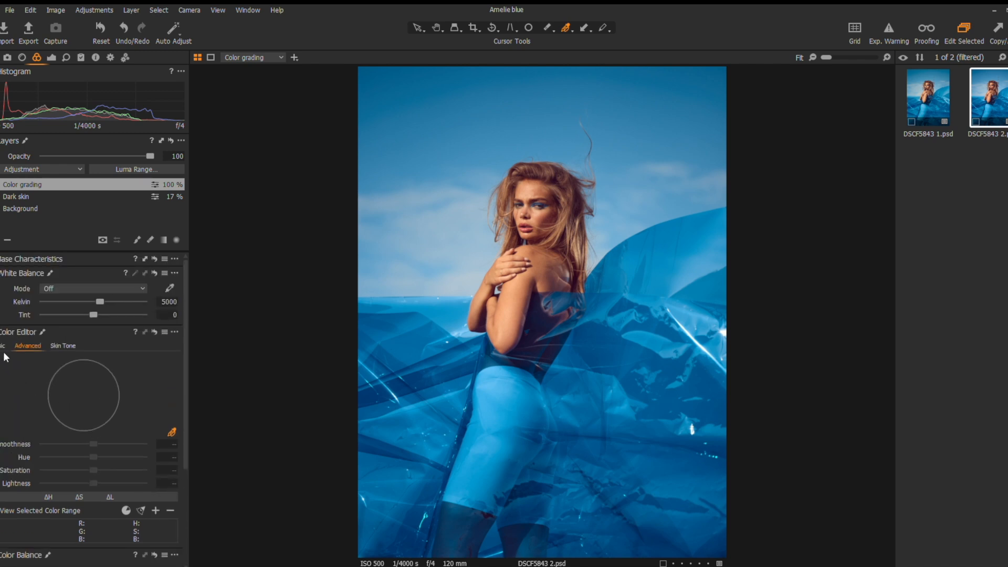
pyautogui.click(3, 345)
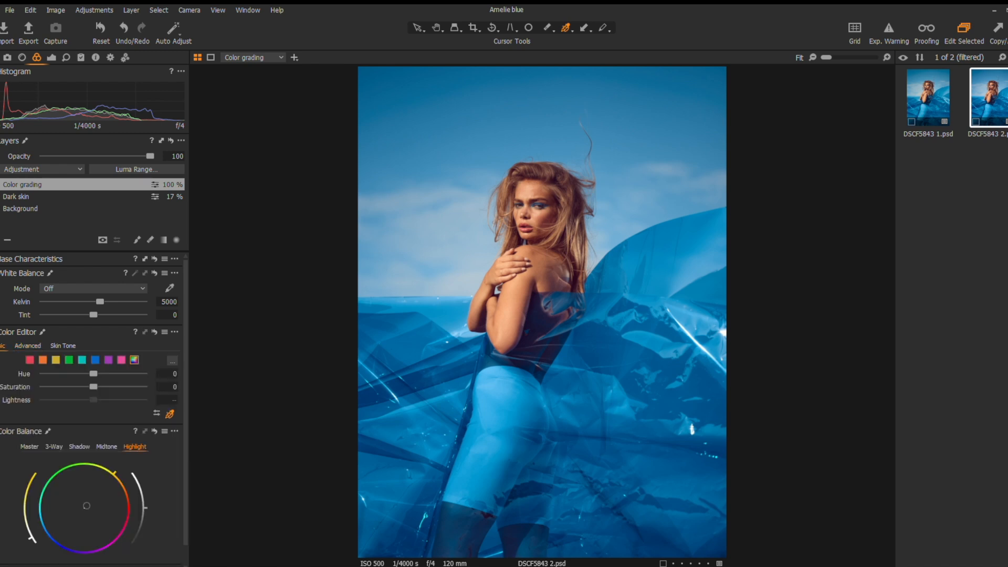
pyautogui.click(94, 360)
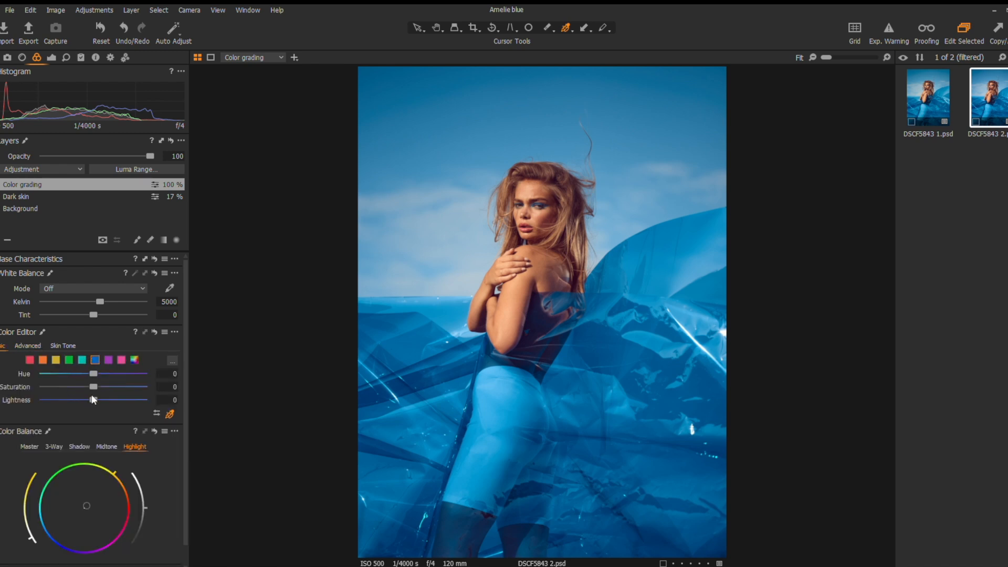
pyautogui.moveTo(89, 396)
pyautogui.mouseDown()
pyautogui.moveTo(106, 397)
pyautogui.moveTo(79, 369)
pyautogui.moveTo(85, 385)
pyautogui.mouseUp()
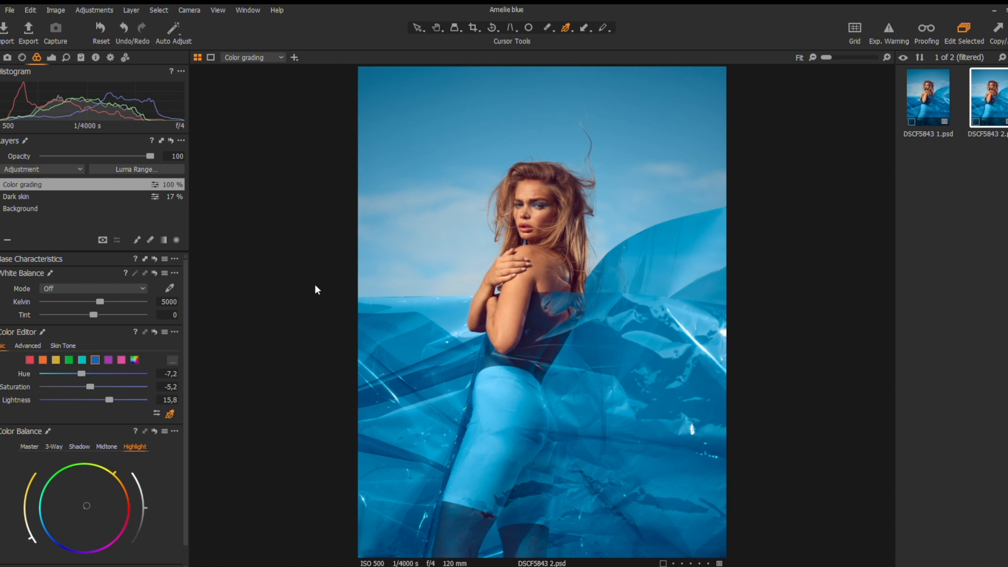
# Add Harsh Grain film grain with impact 19 and granularity 81, checking it on the enlarged face.
pyautogui.click(66, 58)
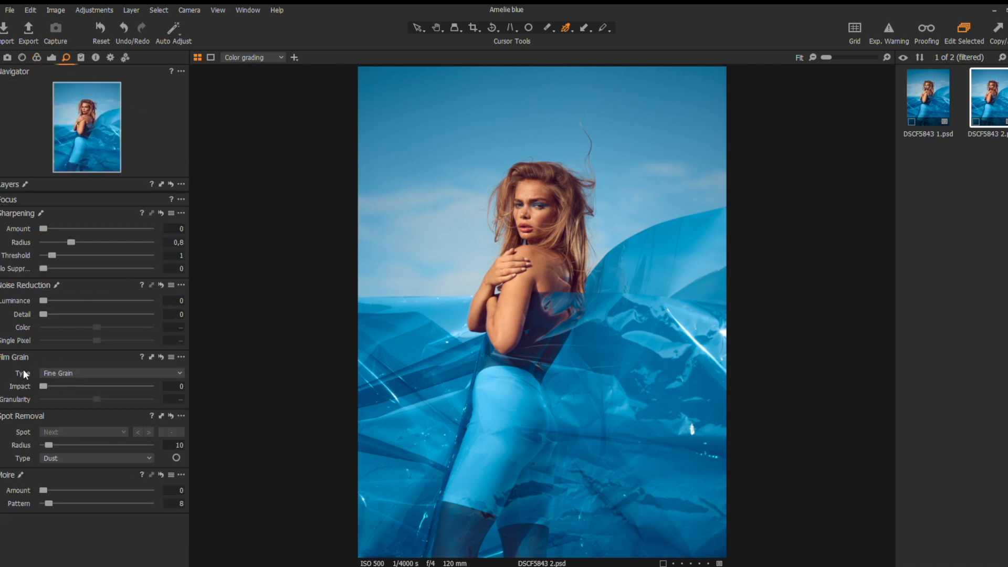
pyautogui.click(80, 438)
pyautogui.moveTo(121, 399); pyautogui.dragTo(129, 399)
pyautogui.scroll(2, 533, 211)
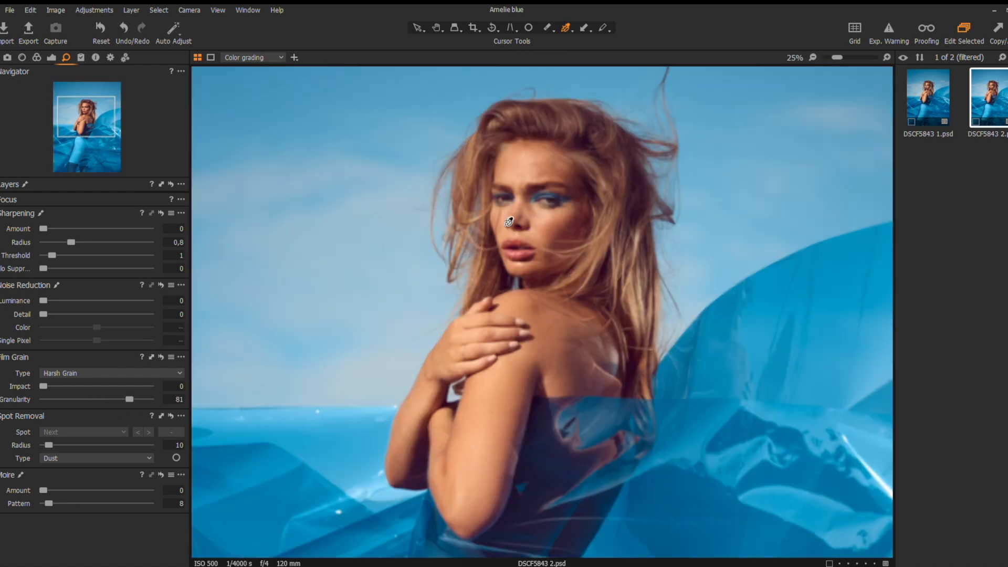
pyautogui.moveTo(42, 385)
pyautogui.mouseDown()
pyautogui.moveTo(112, 380)
pyautogui.moveTo(58, 382)
pyautogui.mouseUp()
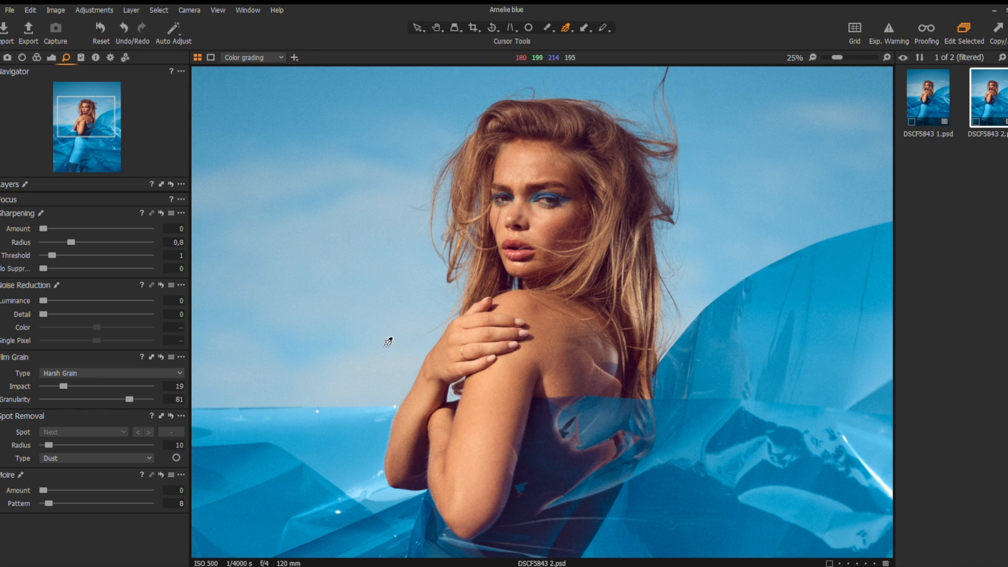
pyautogui.scroll(-3, 363, 335)
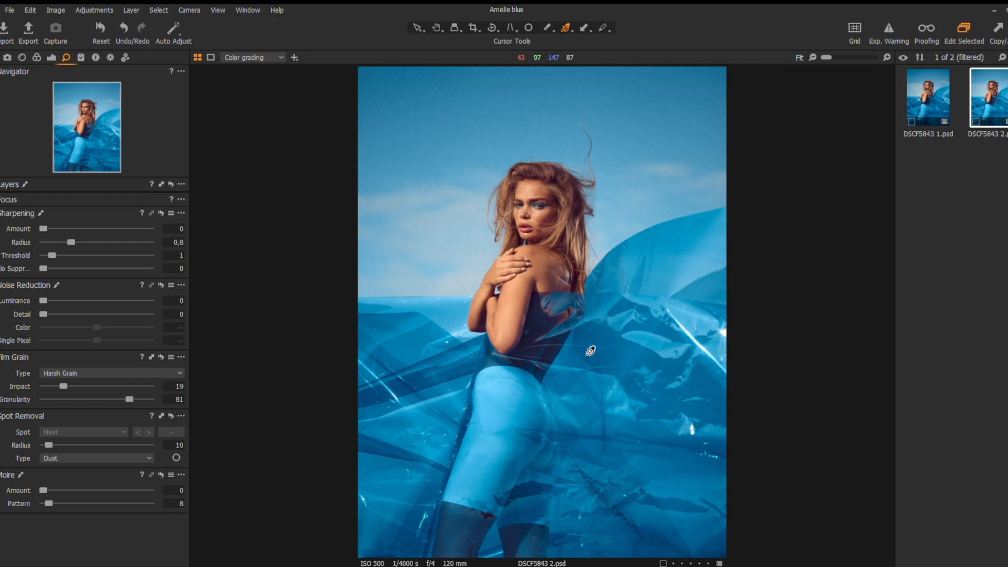
# Open the Capture Folder and reset all adjustments on DSCF5843.RAF to show the original photo.
pyautogui.click(2, 58)
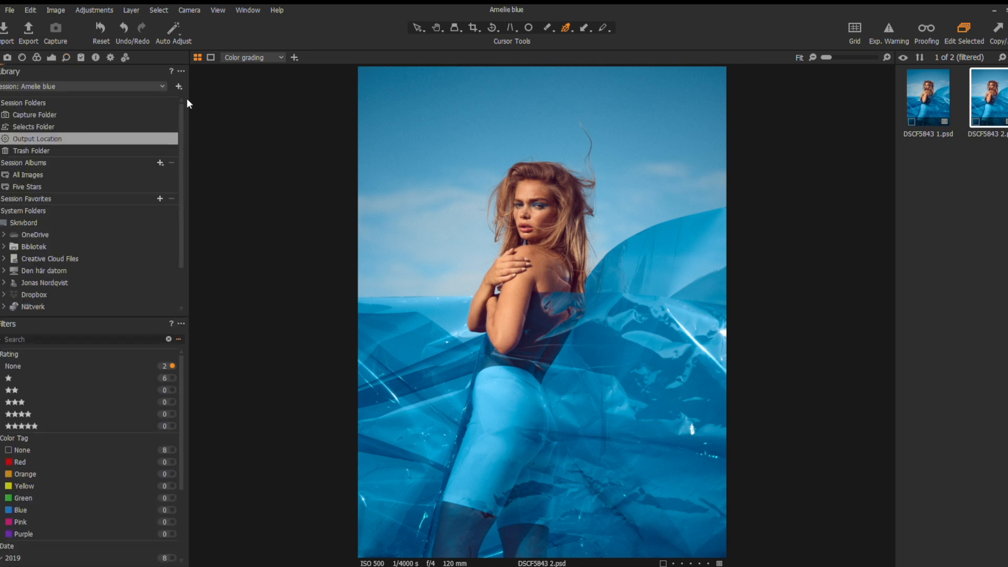
pyautogui.click(31, 112)
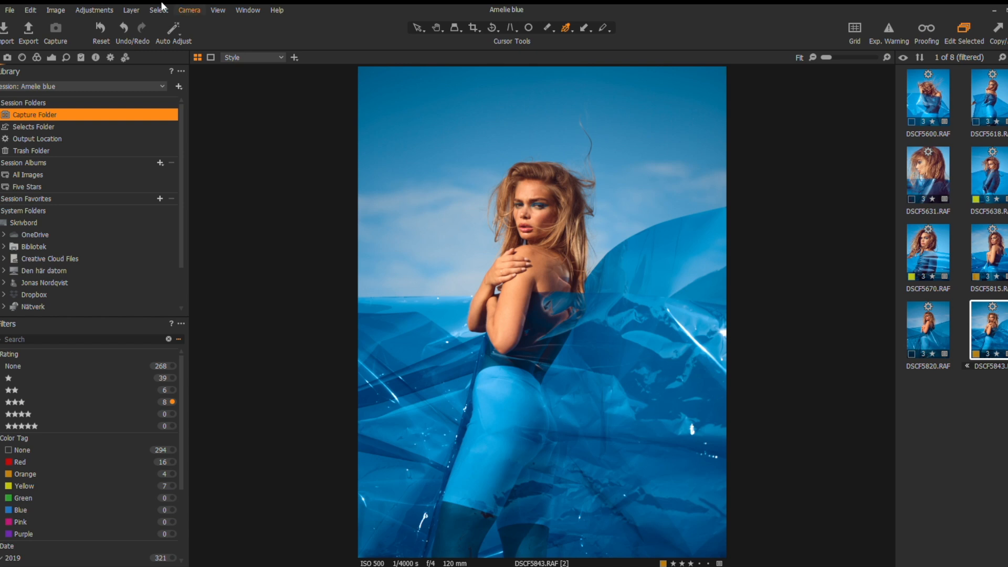
pyautogui.click(100, 29)
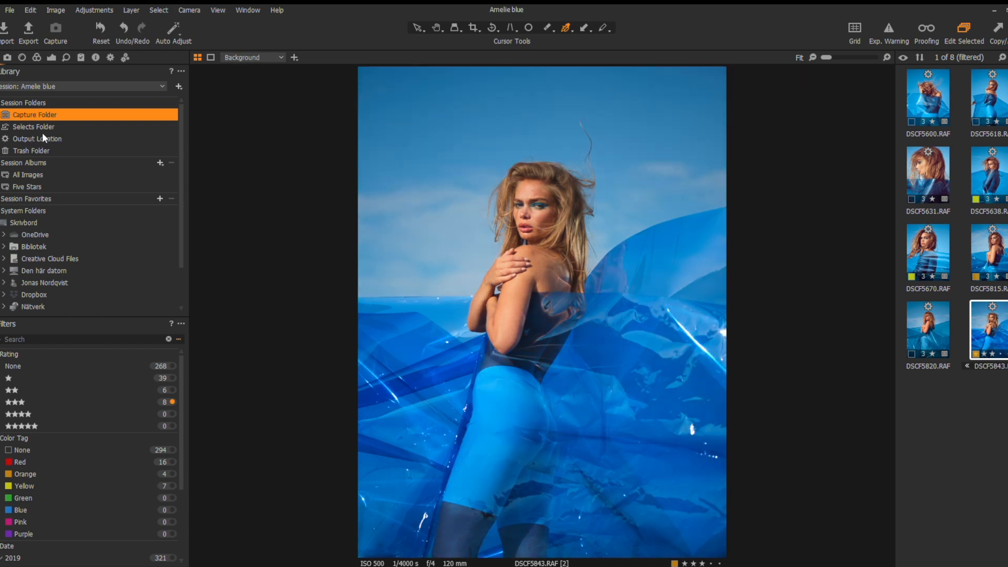
# Compare the graded PSD in the Output Location with the unedited raw file in the Capture Folder.
pyautogui.click(42, 138)
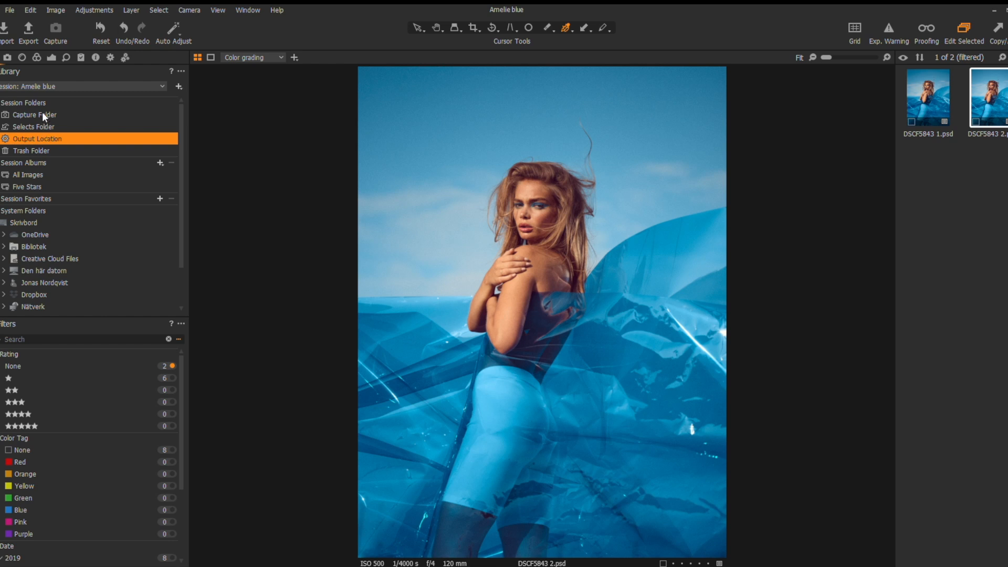
pyautogui.click(43, 116)
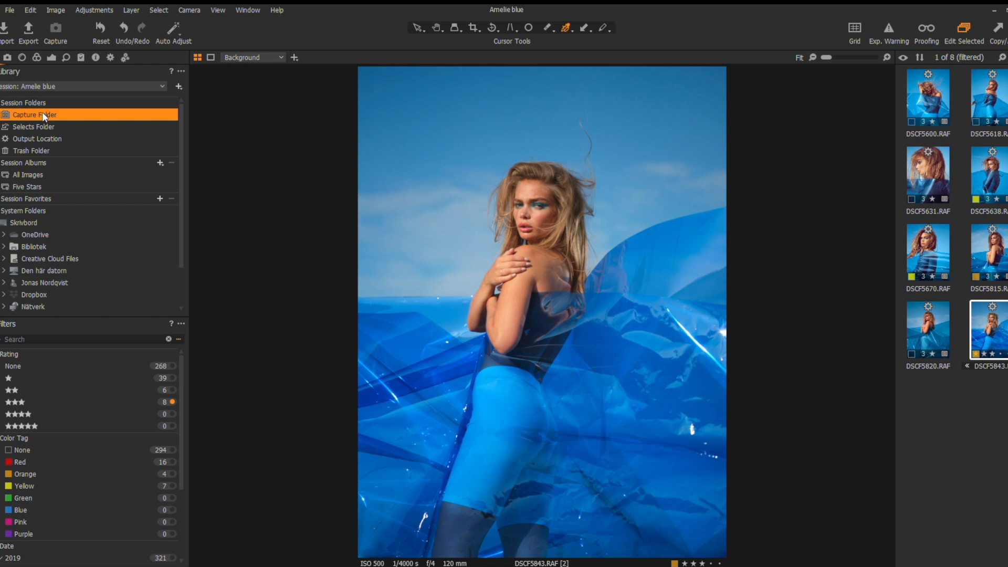
pyautogui.click(45, 139)
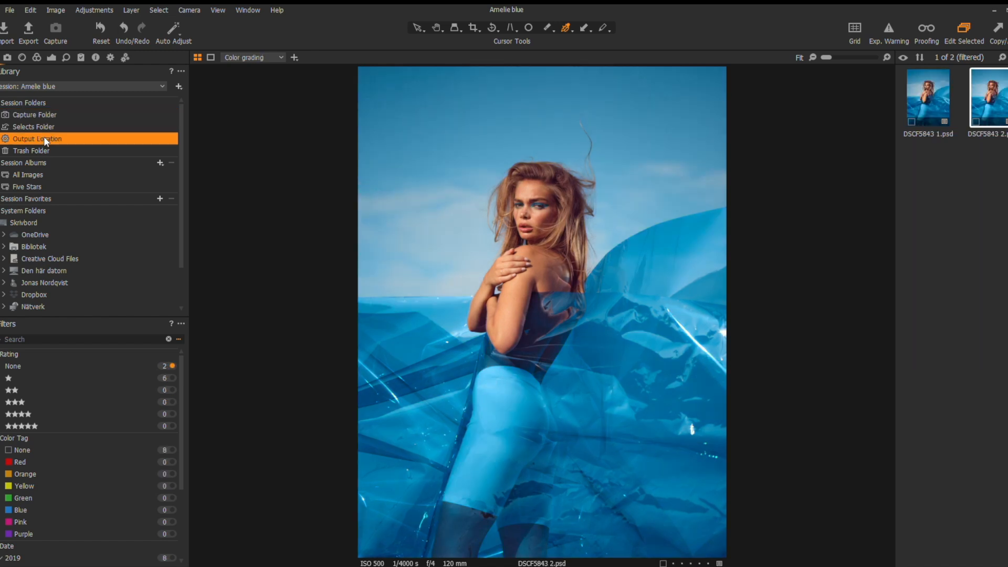